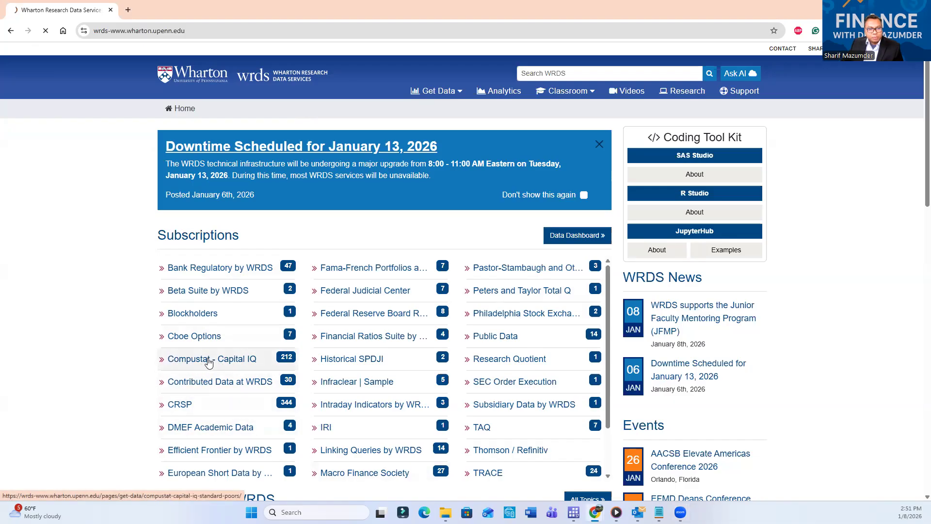
# - Open the Fundamentals Annual query form in the Compustat North America section of Compustat - Capital IQ
pyautogui.click(228, 359)
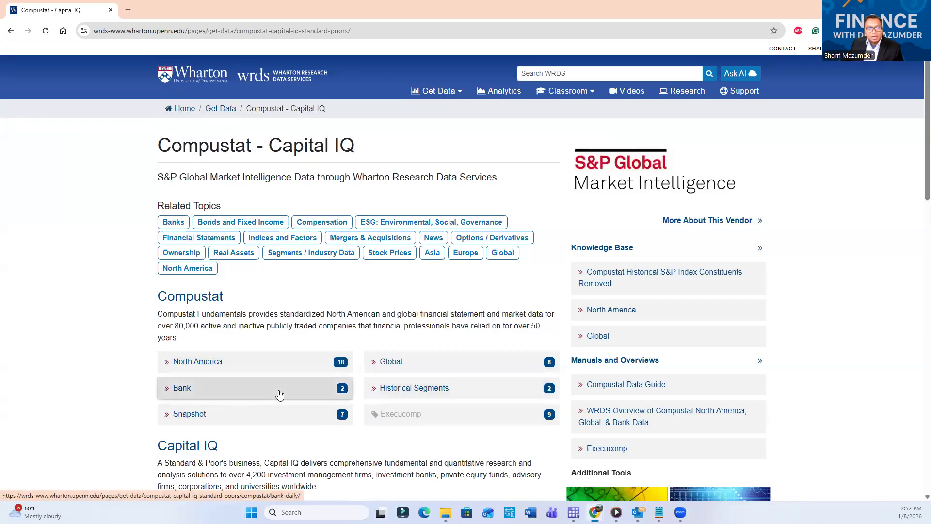
pyautogui.scroll(-3, 337, 380)
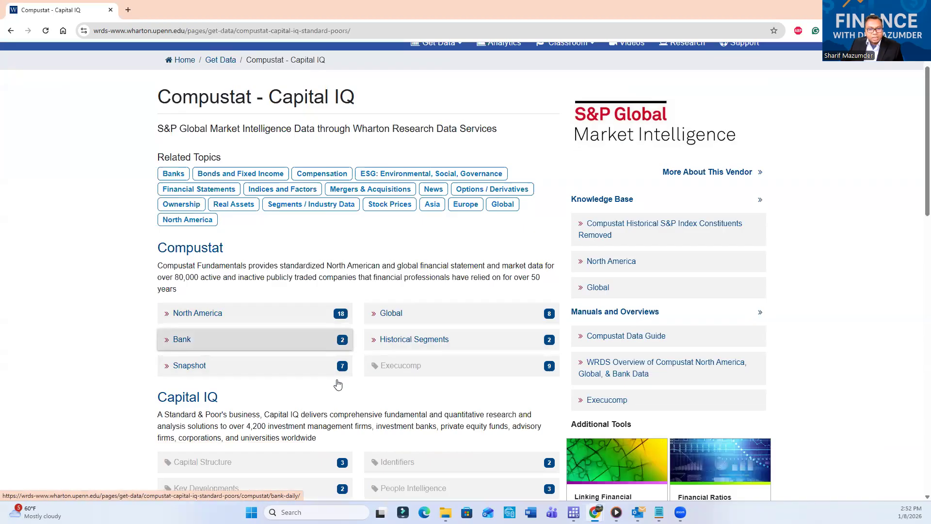
pyautogui.scroll(2, 337, 380)
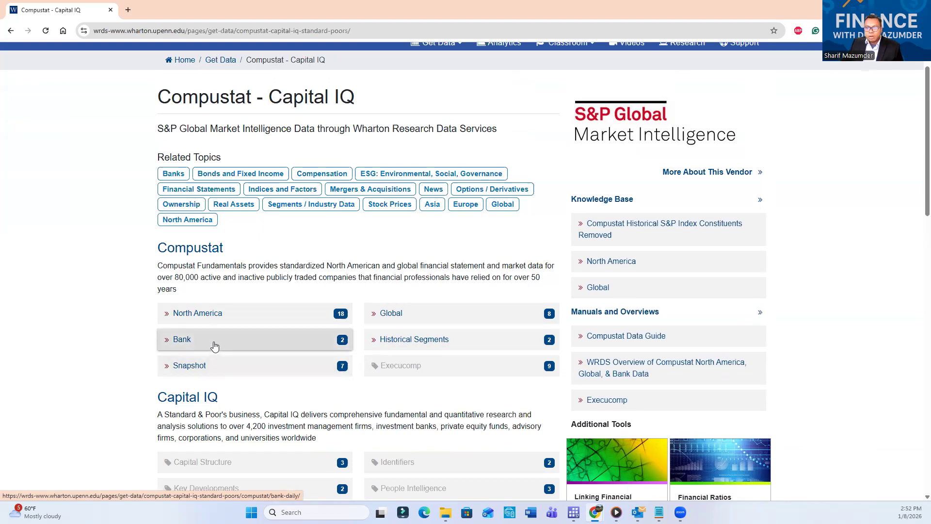
pyautogui.click(220, 315)
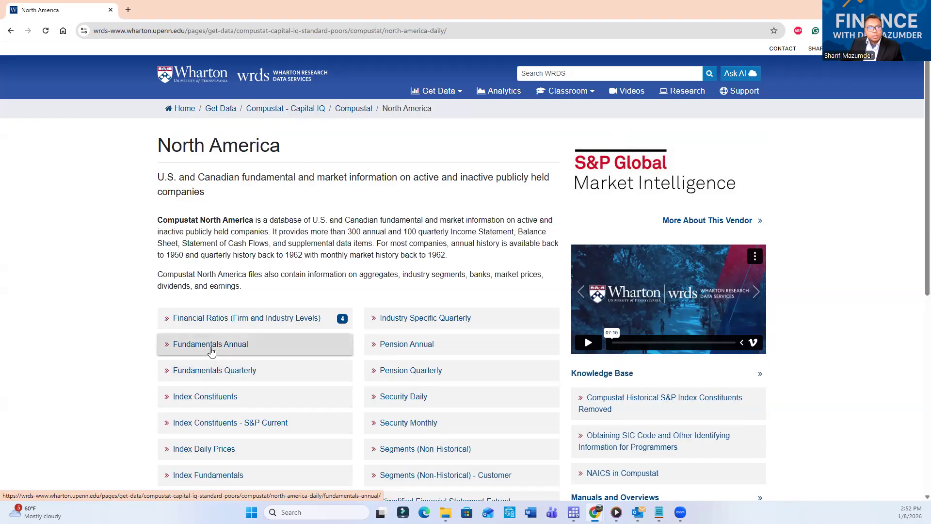
pyautogui.click(229, 352)
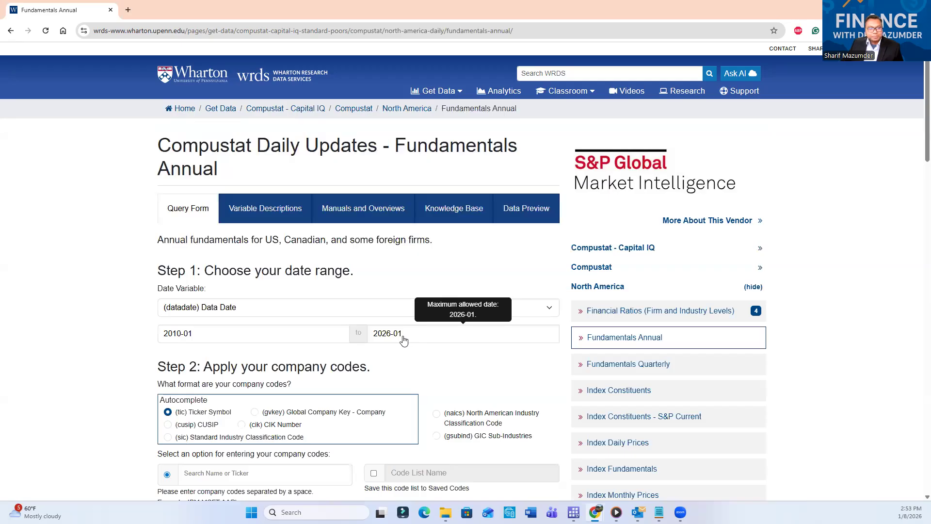
# - Add the ticker symbols AMZN, GOOGL and NVDA as company codes for the query
pyautogui.scroll(-2, 403, 340)
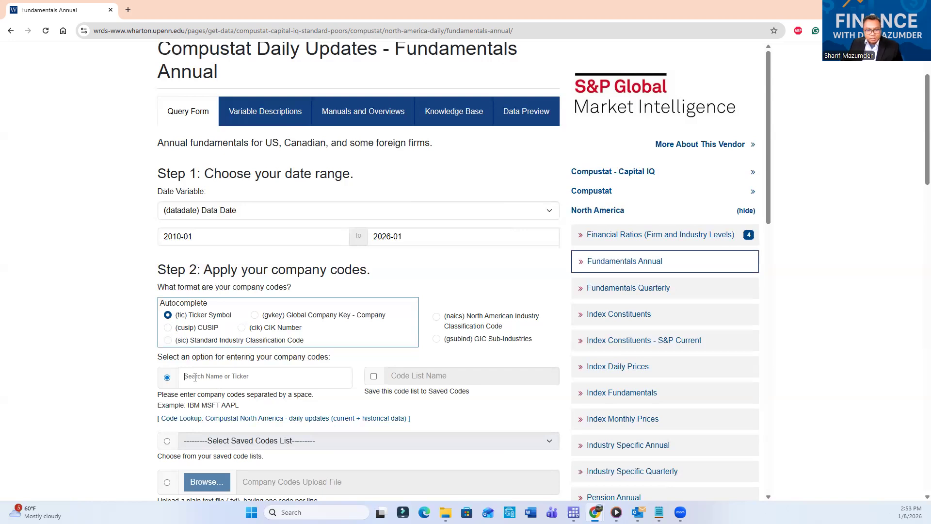
pyautogui.write('AMZN')
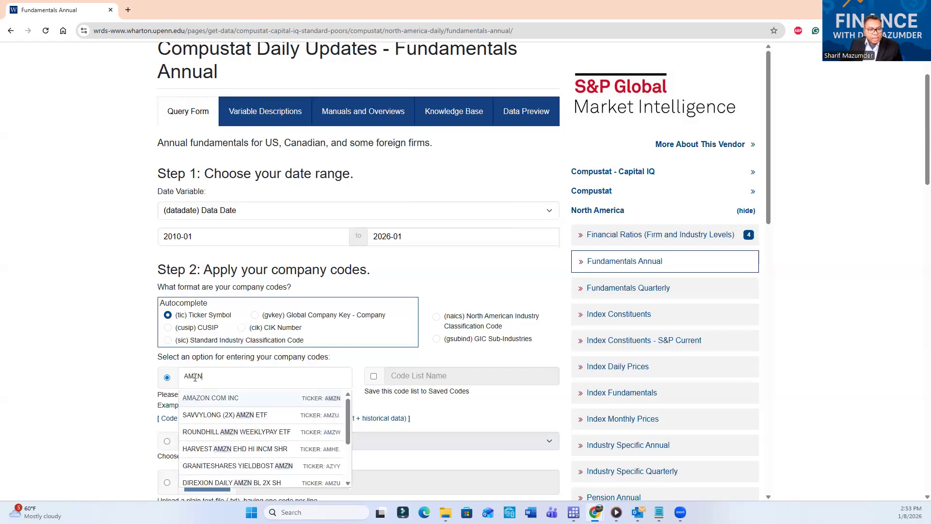
pyautogui.click(311, 399)
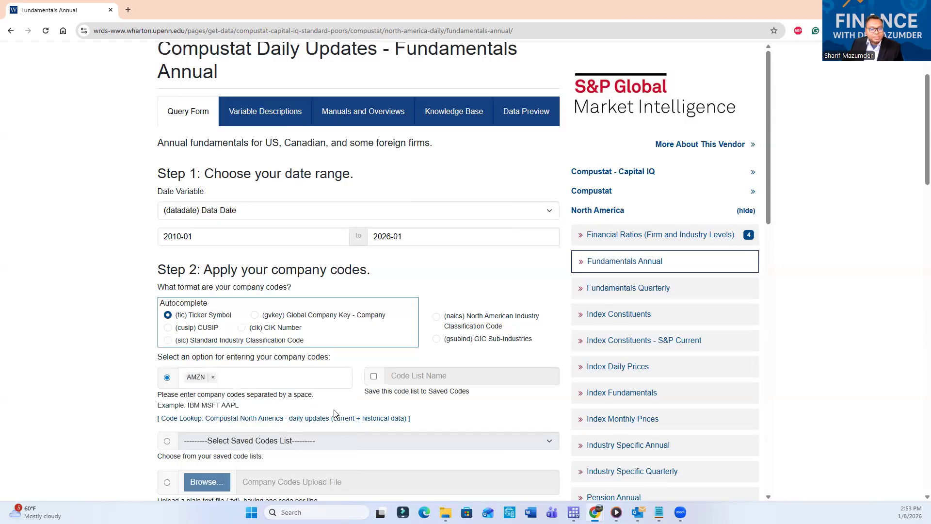
pyautogui.scroll(-5, 334, 413)
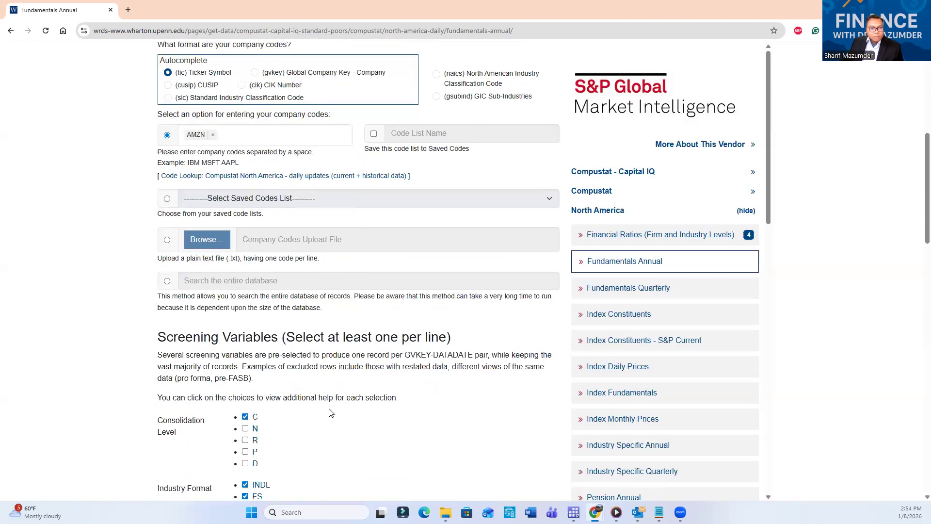
pyautogui.scroll(2, 334, 379)
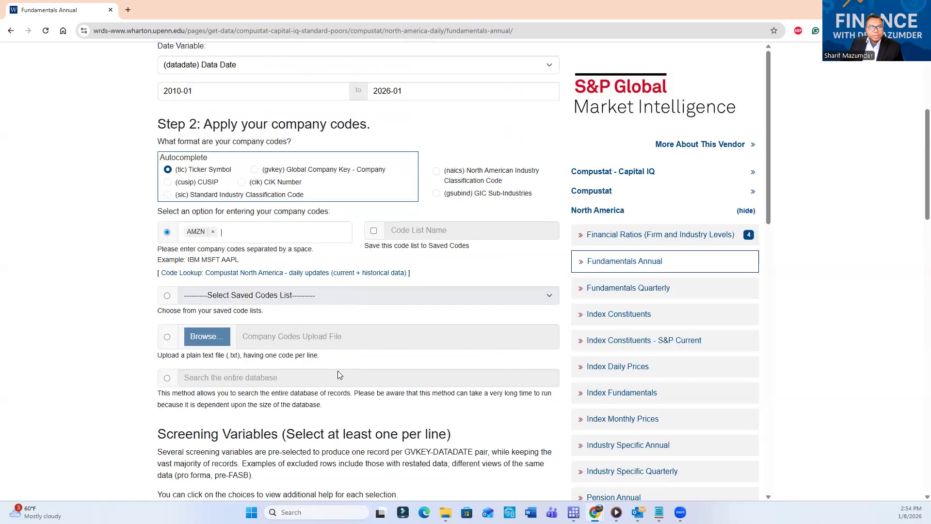
pyautogui.click(225, 234)
pyautogui.write('GOO')
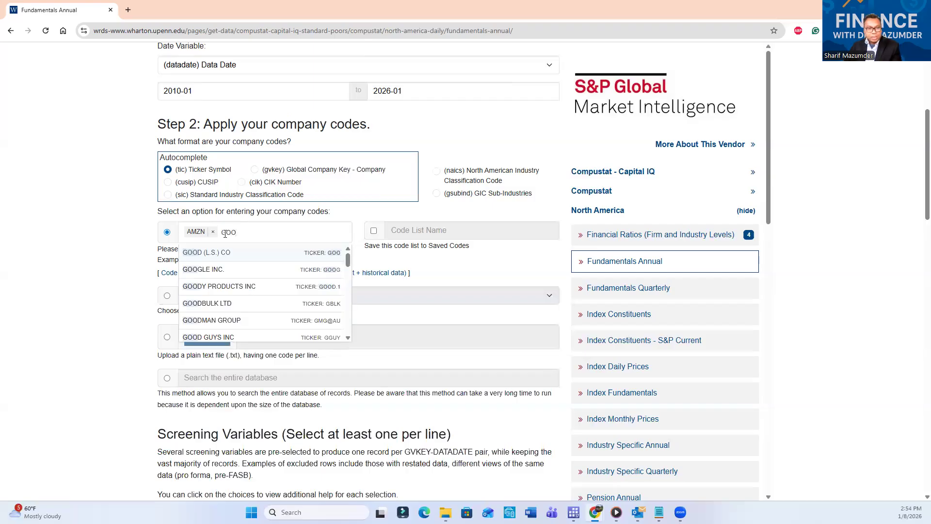
pyautogui.write('gl')
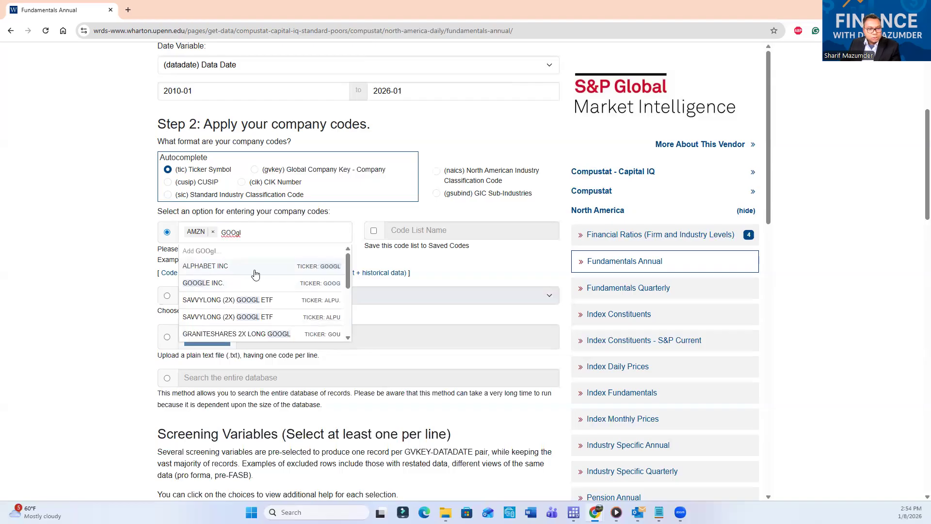
pyautogui.click(279, 268)
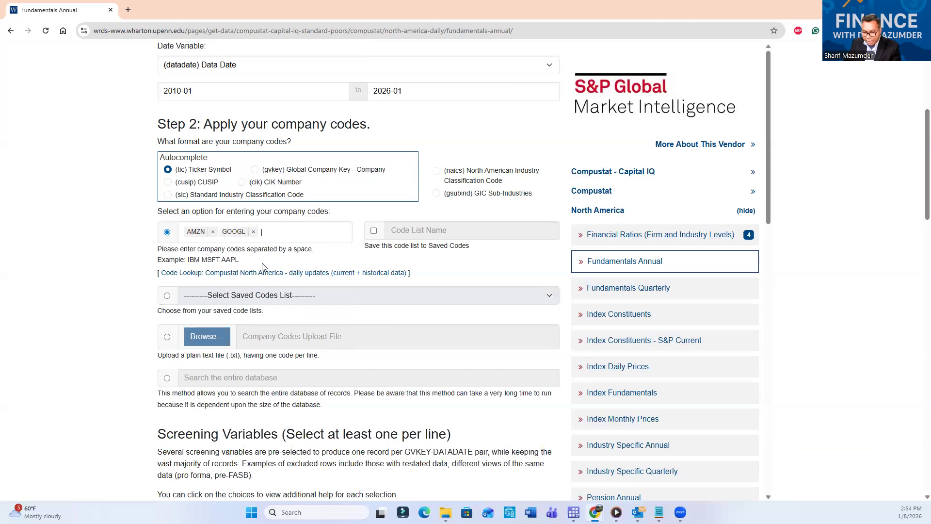
pyautogui.write('NVDA')
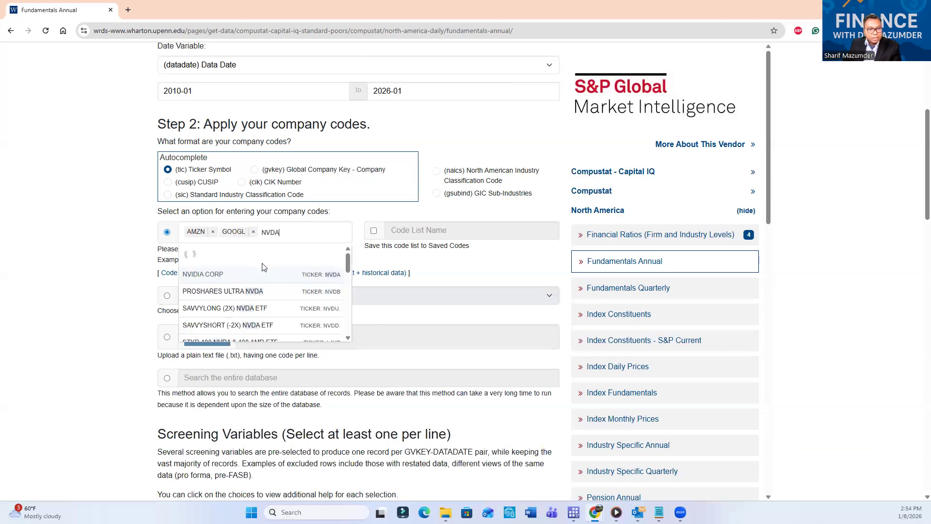
pyautogui.click(262, 273)
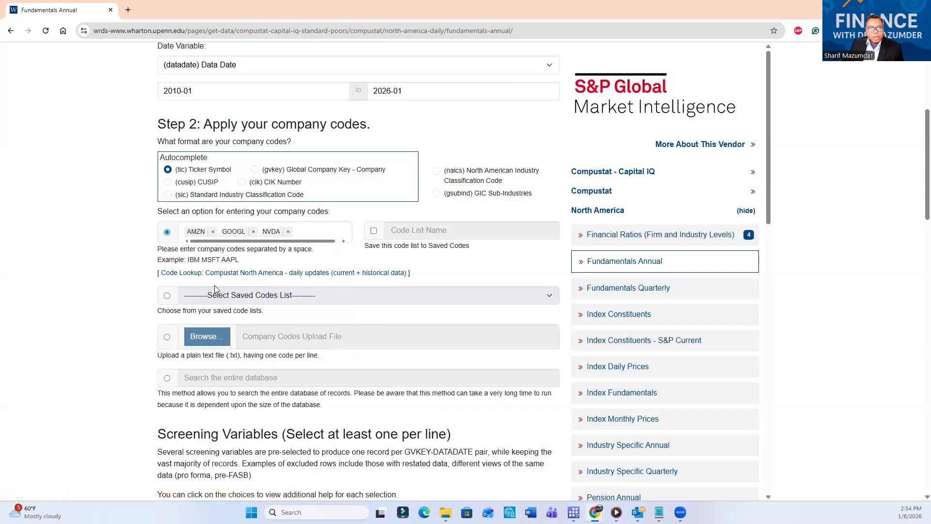
# - Review the screening variables for consolidation level, industry format, data format, currency and company status
pyautogui.scroll(-9, 305, 310)
pyautogui.scroll(3, 300, 310)
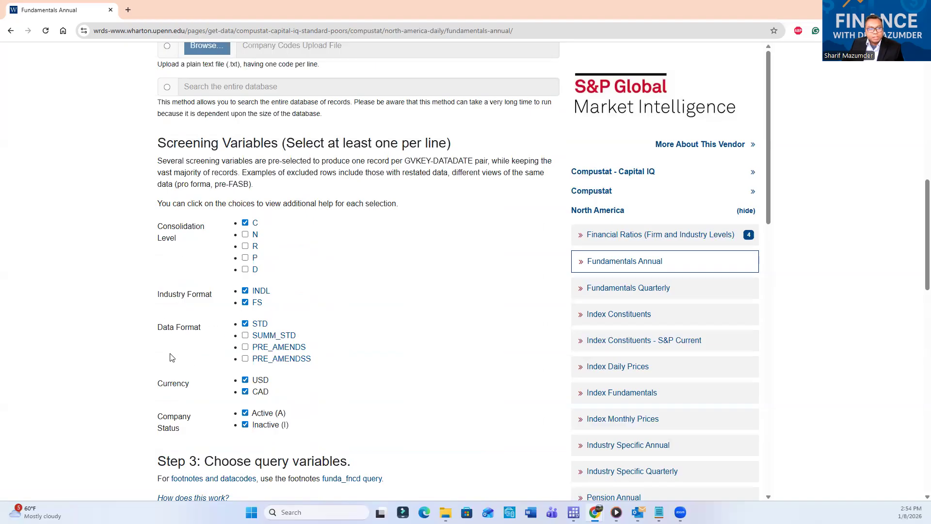
pyautogui.scroll(-1, 245, 394)
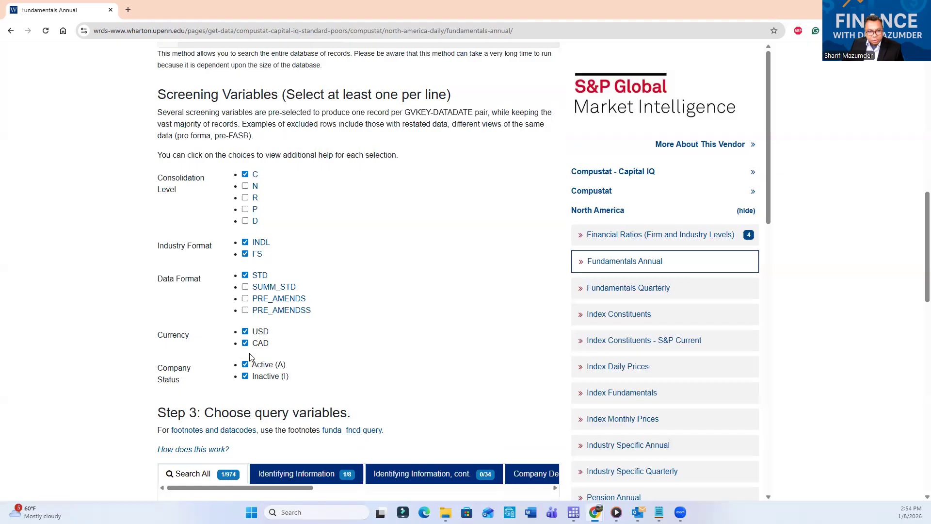
pyautogui.scroll(-1, 274, 361)
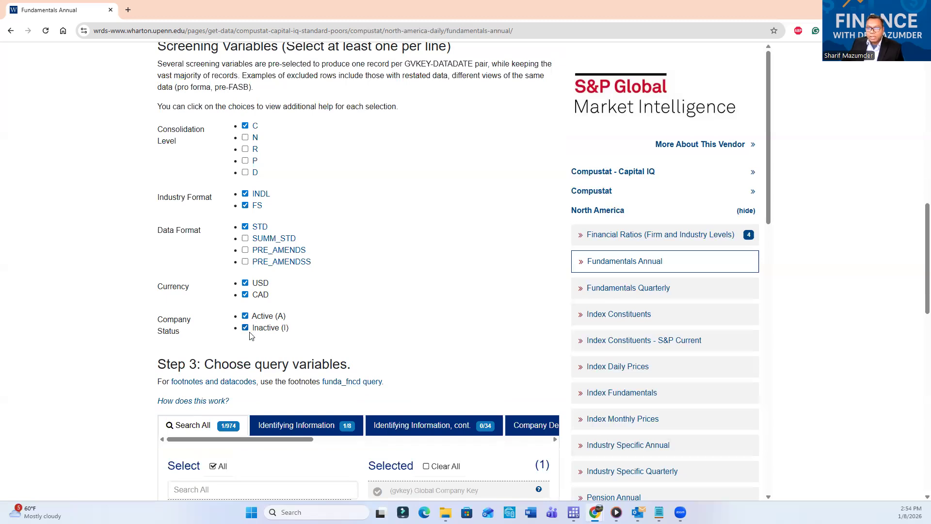
pyautogui.scroll(3, 270, 337)
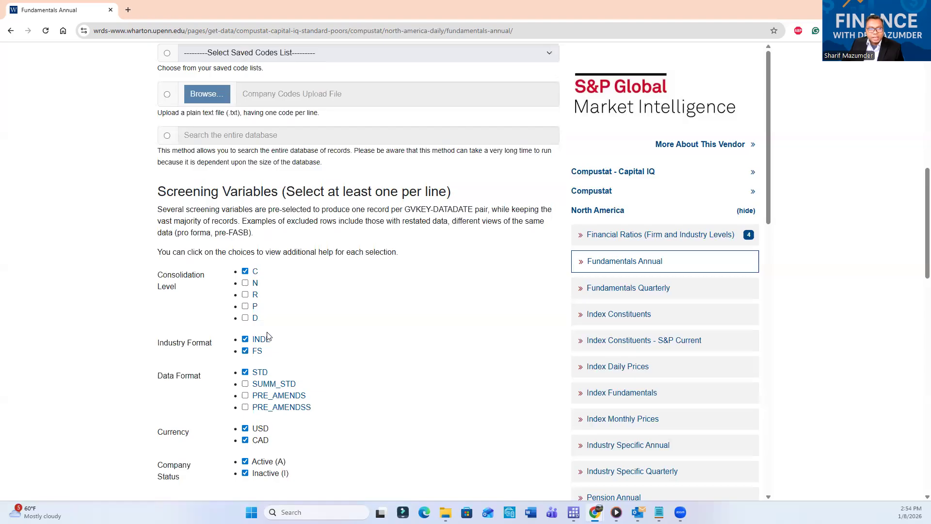
pyautogui.scroll(-1, 268, 337)
# - Search the query variables for "total asset" and add (at) Assets - Total to the selection
pyautogui.scroll(-5, 306, 326)
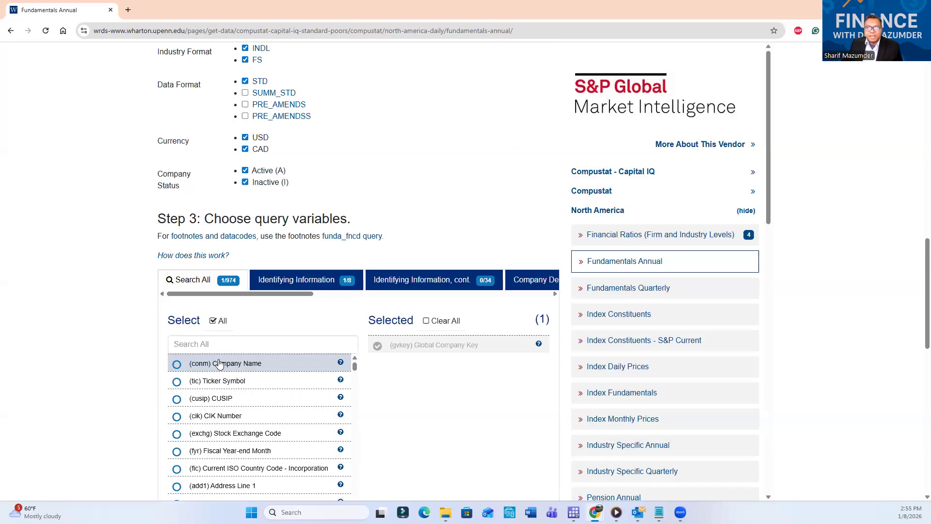
pyautogui.click(197, 342)
pyautogui.write('total asset')
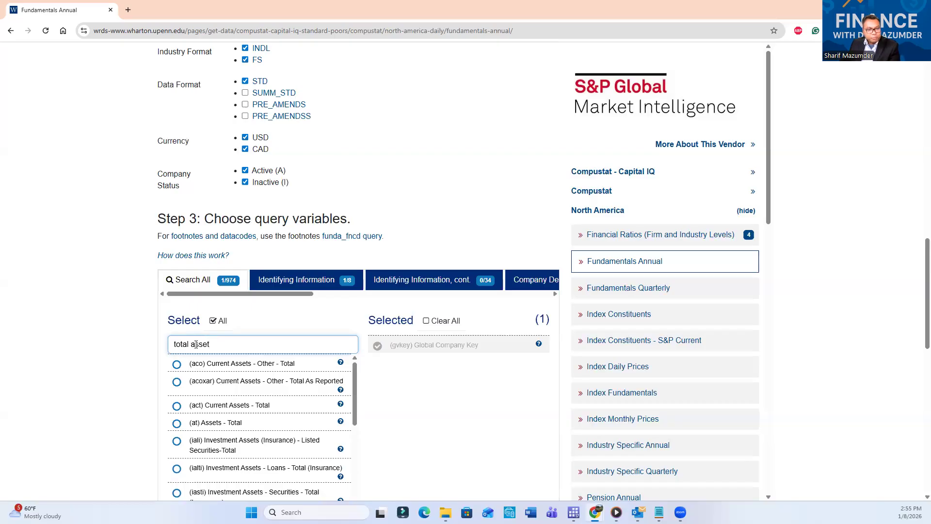
pyautogui.click(177, 424)
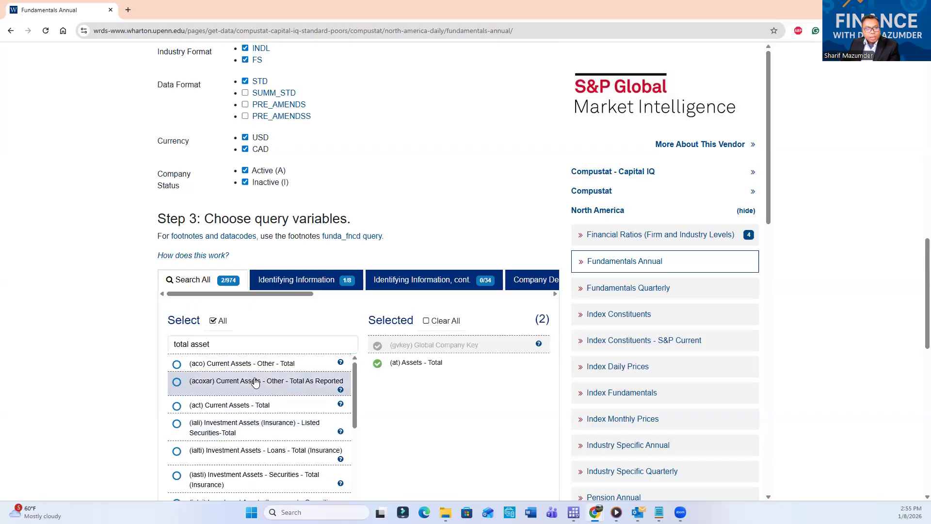
# - Replace the variable search with an inventory term and add (invt) Inventories - Total to the selected query variables
pyautogui.moveTo(213, 344); pyautogui.dragTo(175, 343)
pyautogui.press('BackSpace')
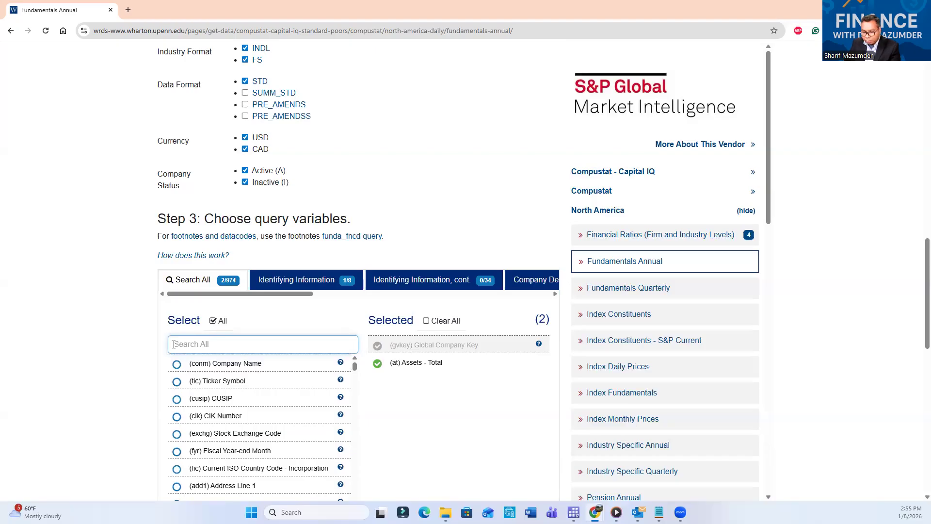
pyautogui.write('inven')
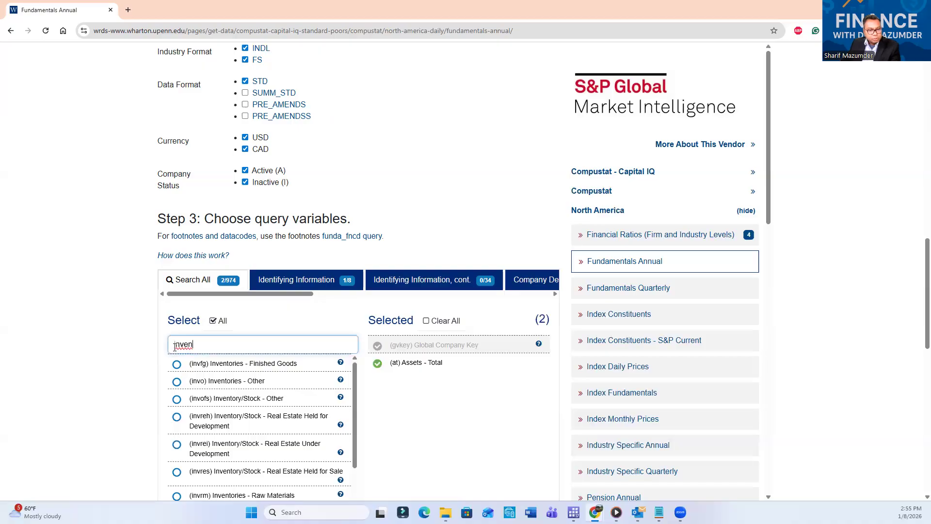
pyautogui.scroll(-2, 225, 416)
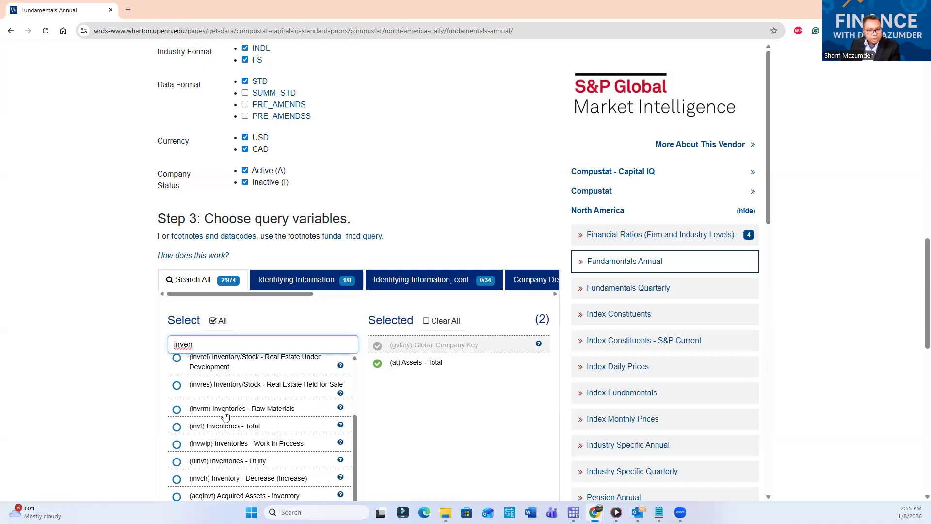
pyautogui.scroll(2, 226, 416)
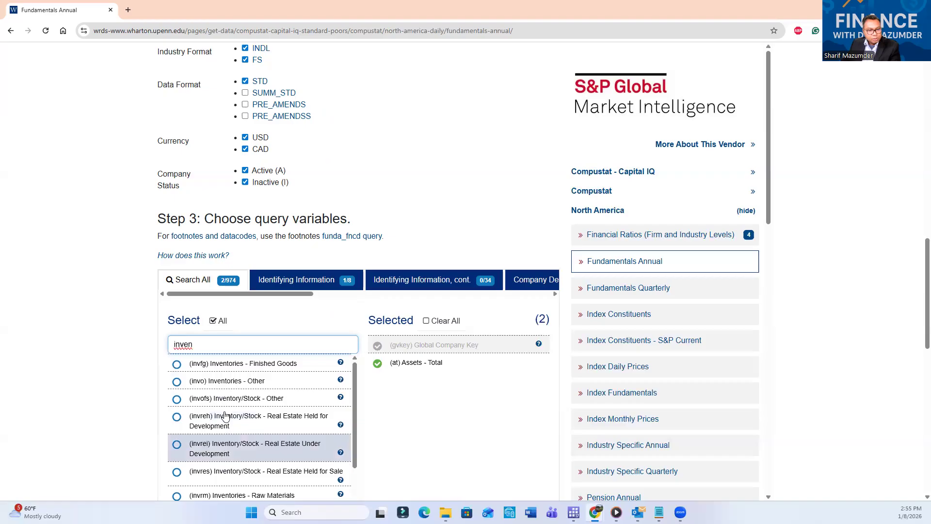
pyautogui.scroll(-2, 225, 416)
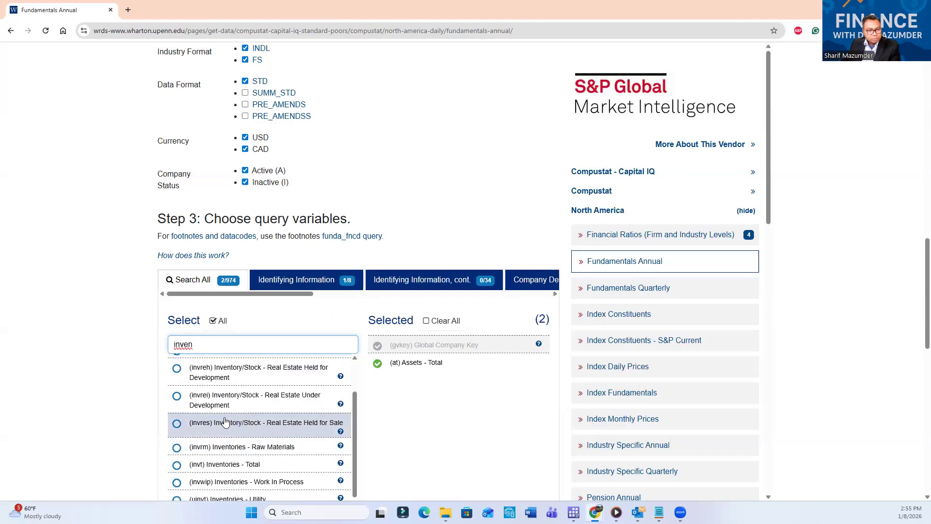
pyautogui.scroll(1, 225, 425)
pyautogui.press('BackSpace')
pyautogui.press('BackSpace')
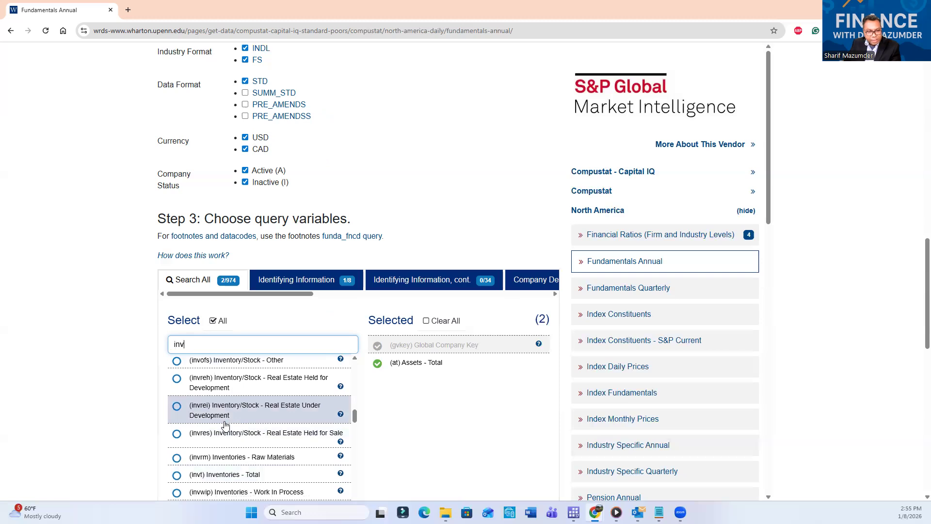
pyautogui.press('BackSpace')
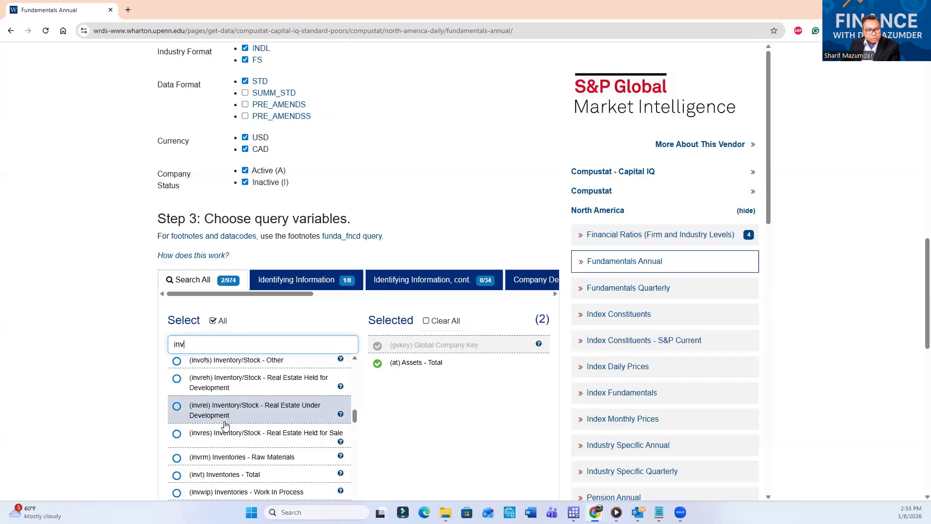
pyautogui.click(177, 475)
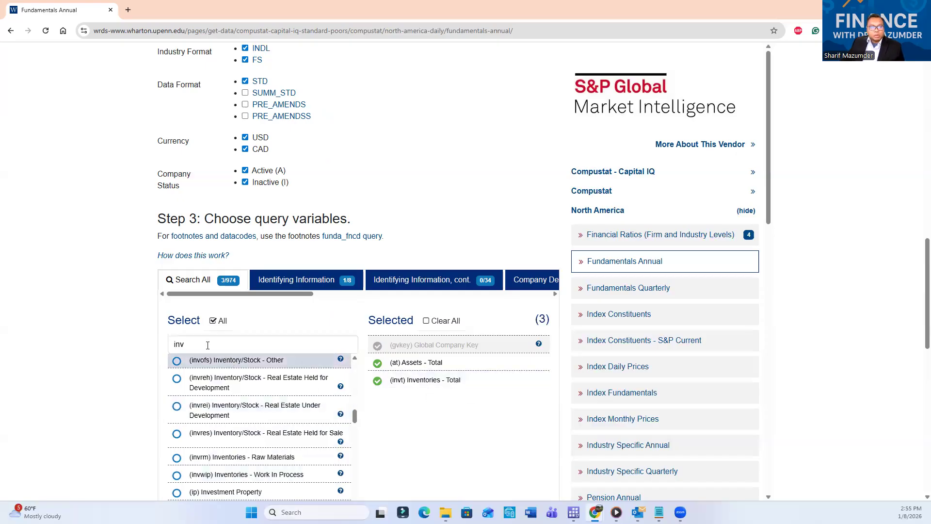
# - Clear the variable search and browse the full list of available query variables, including the investment and liability items
pyautogui.moveTo(207, 345); pyautogui.dragTo(169, 346)
pyautogui.press('BackSpace')
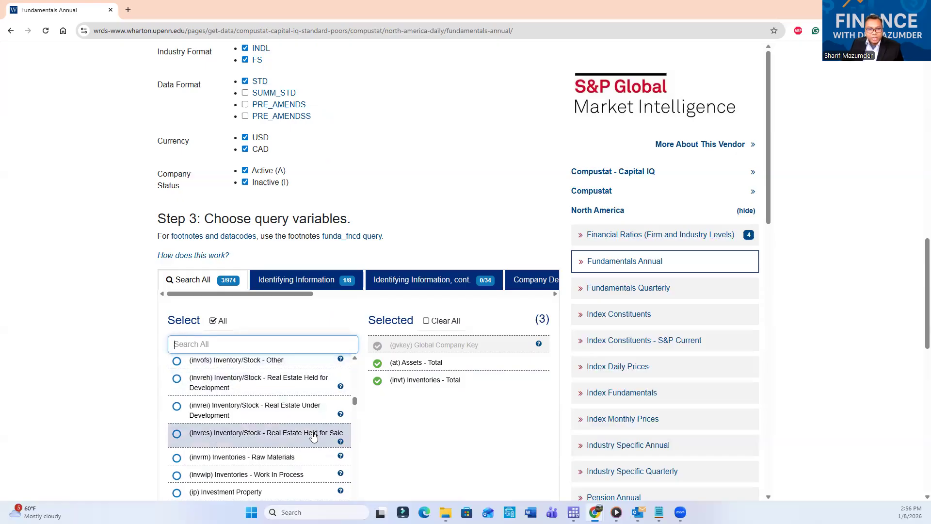
pyautogui.scroll(-8, 279, 414)
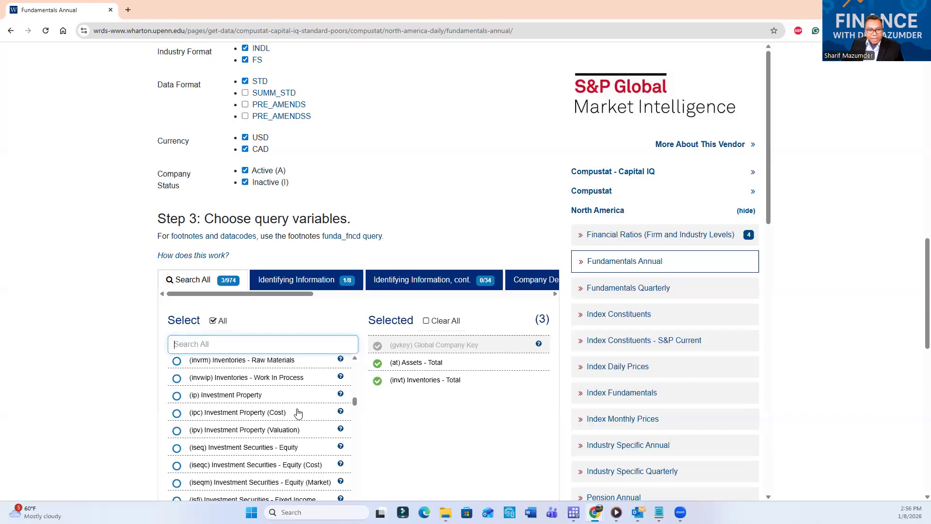
pyautogui.scroll(-10, 278, 416)
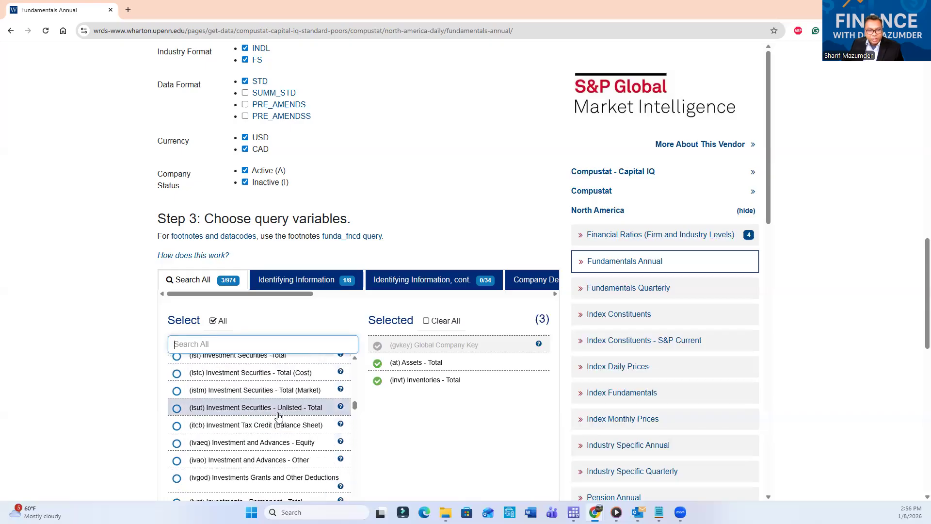
pyautogui.scroll(-4, 274, 417)
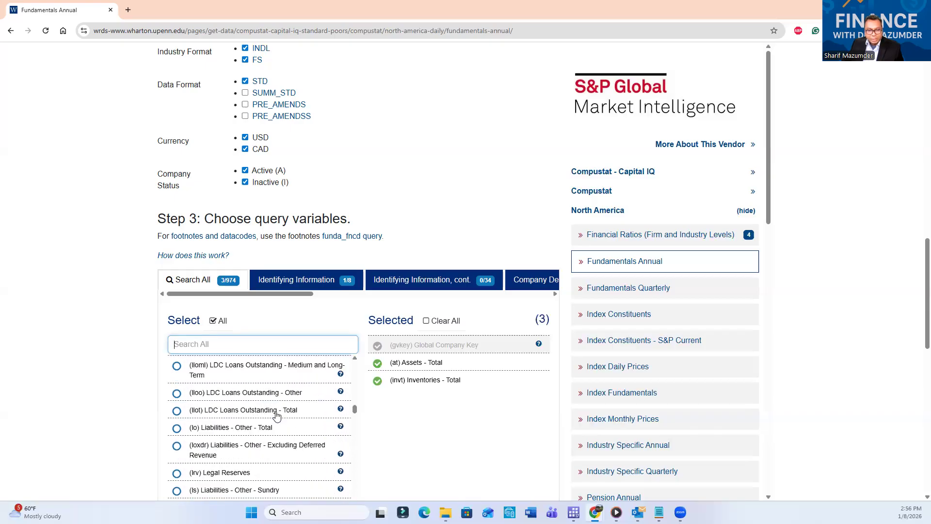
pyautogui.scroll(-4, 276, 414)
pyautogui.scroll(-3, 149, 438)
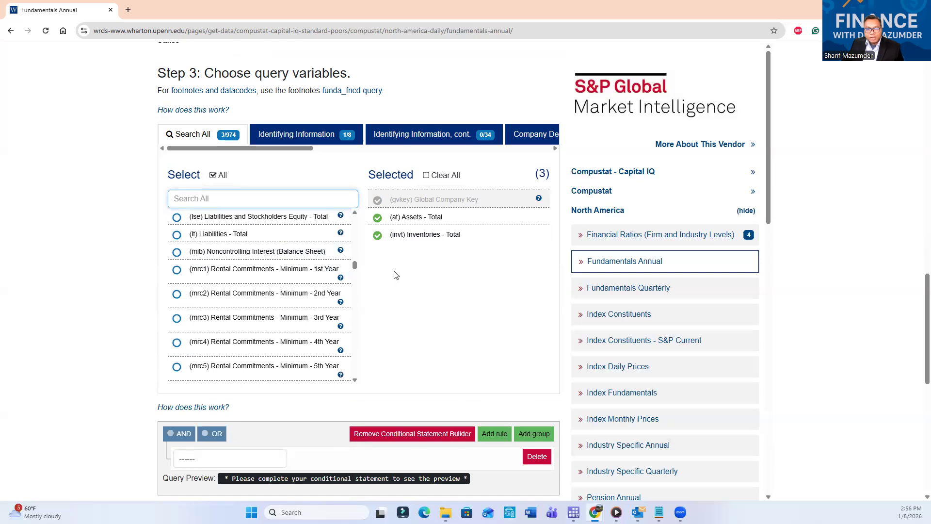
# - Submit the query form with comma-delimited text (*.csv) output, uncompressed, and the YYYY-MM-DD date format
pyautogui.scroll(-2, 417, 310)
pyautogui.scroll(-4, 416, 309)
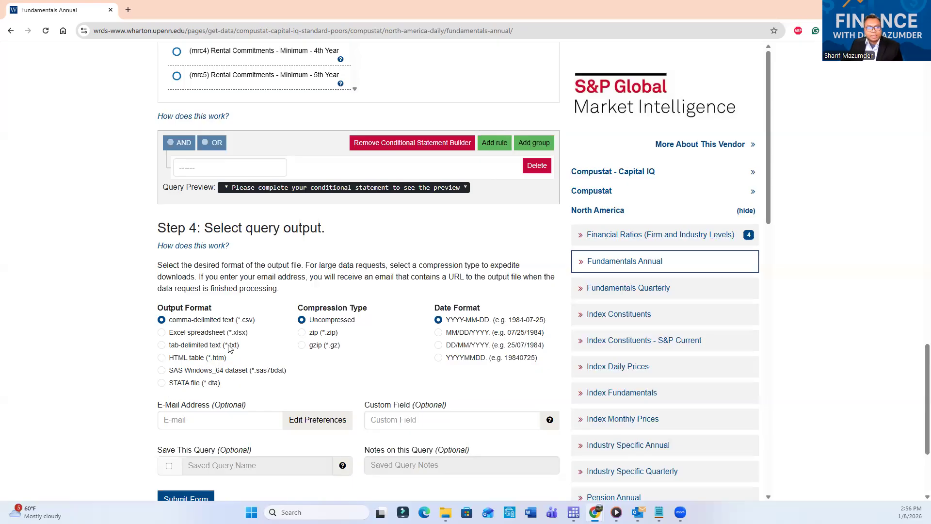
pyautogui.scroll(-1, 232, 349)
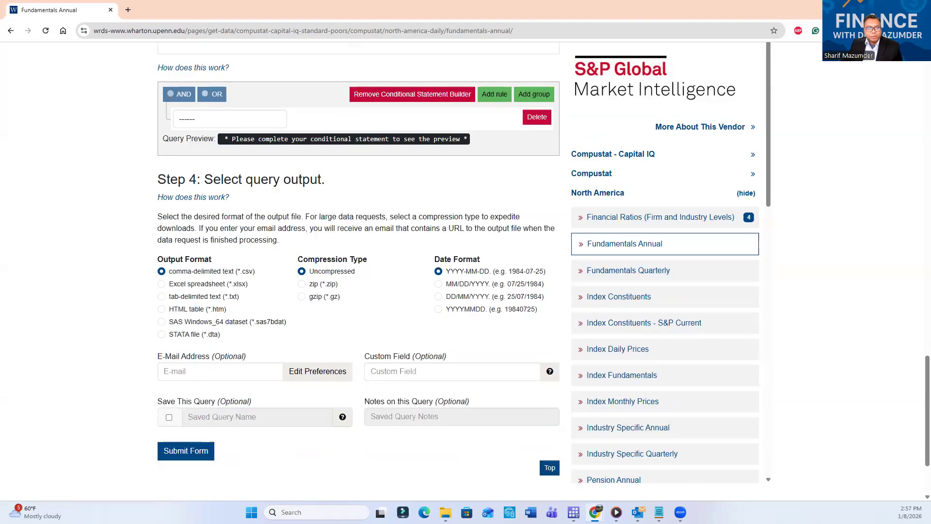
pyautogui.click(183, 455)
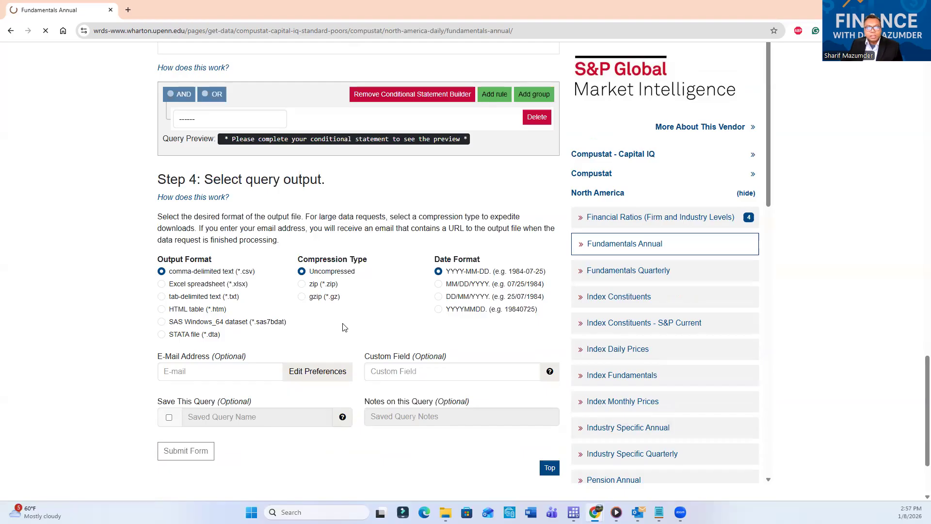
pyautogui.scroll(1, 342, 327)
pyautogui.scroll(2, 342, 329)
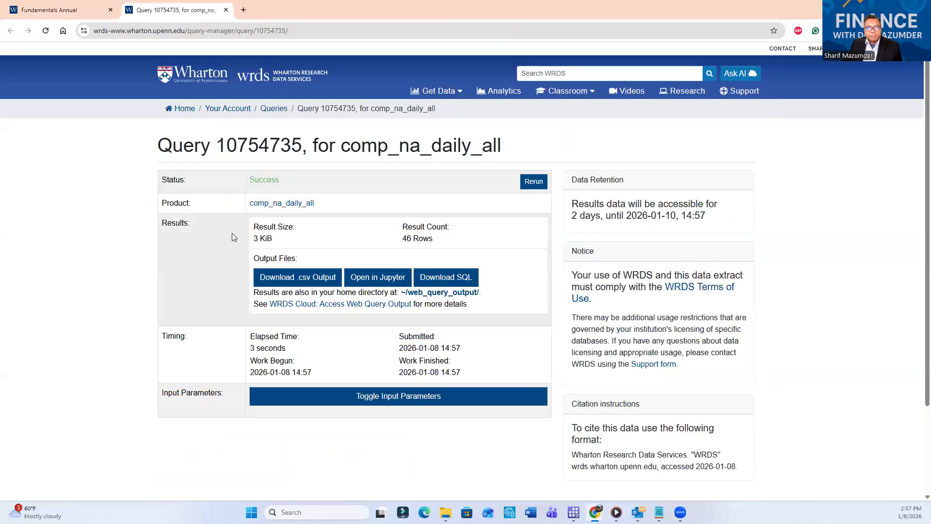
# - Download the query's .csv output, maximize it in Excel, widen the datadate column to show full dates and review the rows
pyautogui.click(300, 277)
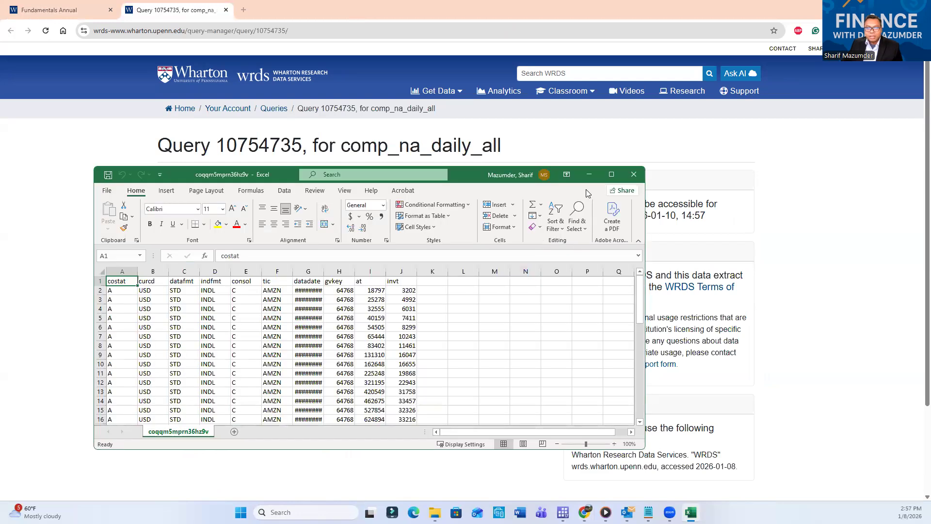
pyautogui.click(611, 175)
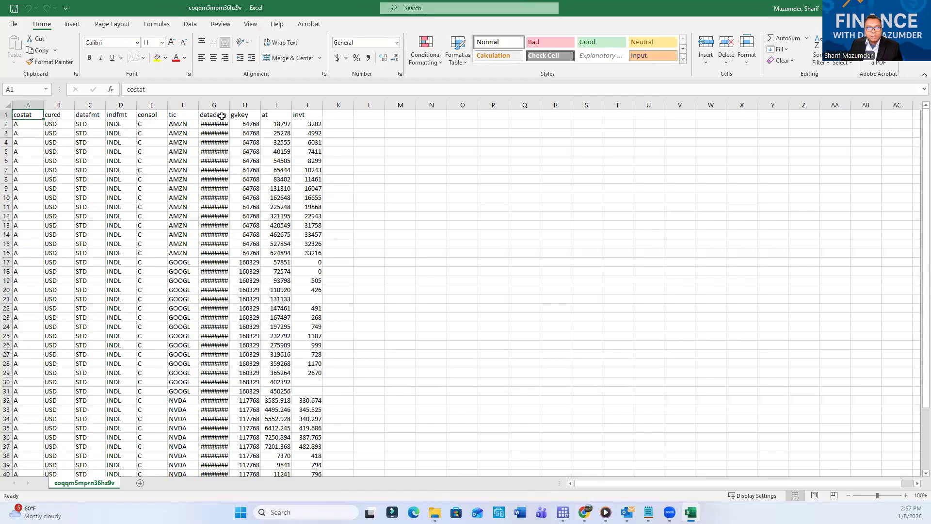
pyautogui.moveTo(230, 107); pyautogui.dragTo(241, 107)
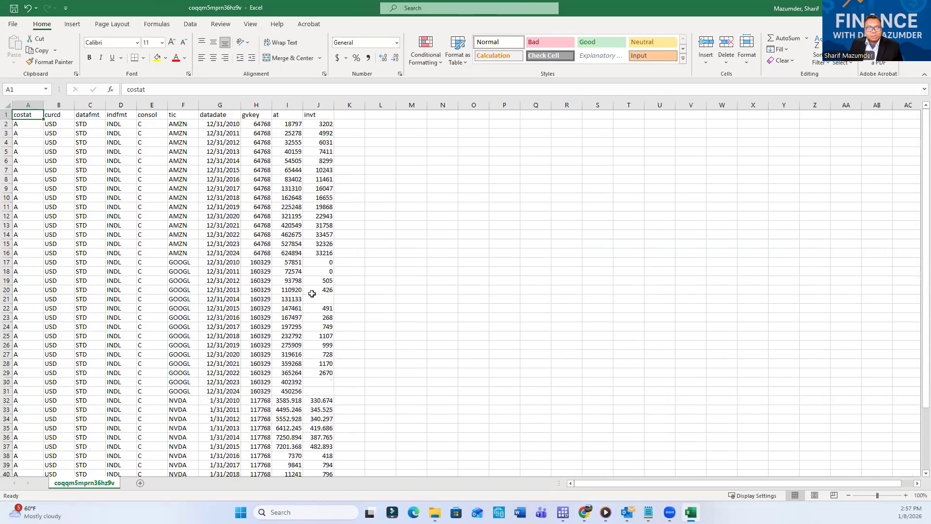
pyautogui.scroll(-7, 309, 289)
pyautogui.scroll(7, 309, 289)
pyautogui.scroll(-4, 241, 429)
pyautogui.scroll(4, 242, 429)
# - Return to the Fundamentals Annual query form in the browser and remove NVDA, GOOGL and AMZN from the company codes
pyautogui.hotkey('alt', 'Tab')
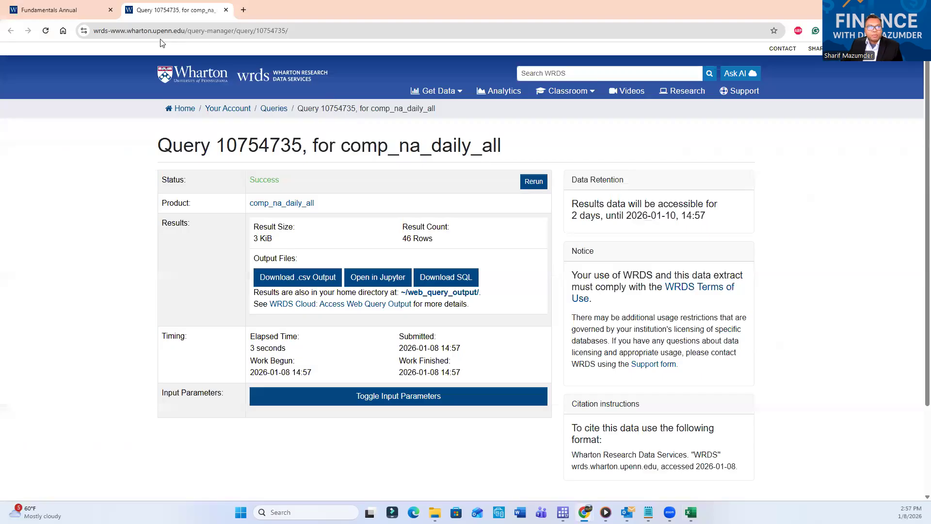
pyautogui.click(80, 11)
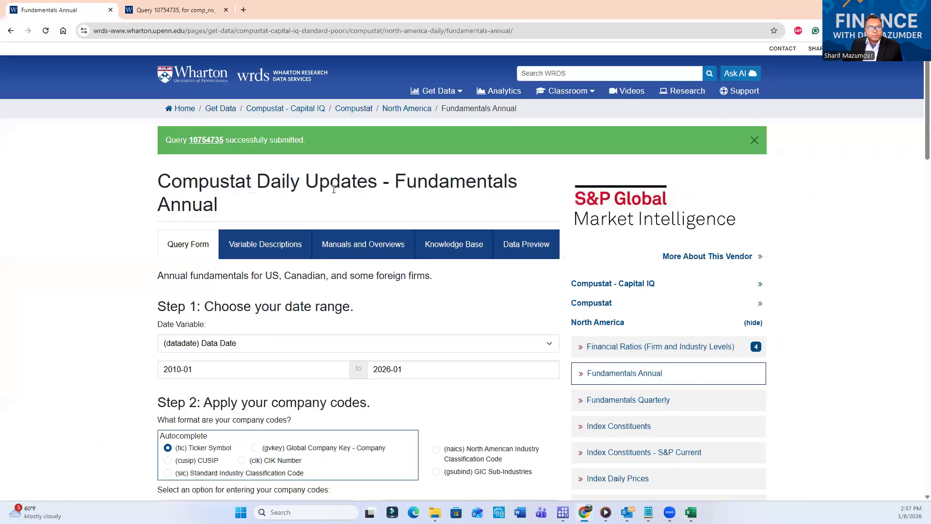
pyautogui.scroll(-4, 330, 291)
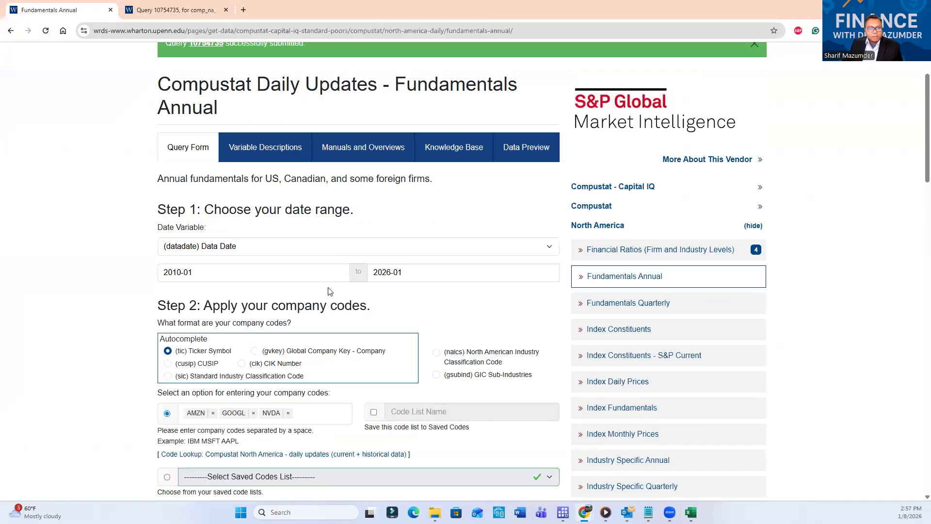
pyautogui.click(288, 316)
pyautogui.click(253, 315)
pyautogui.click(212, 315)
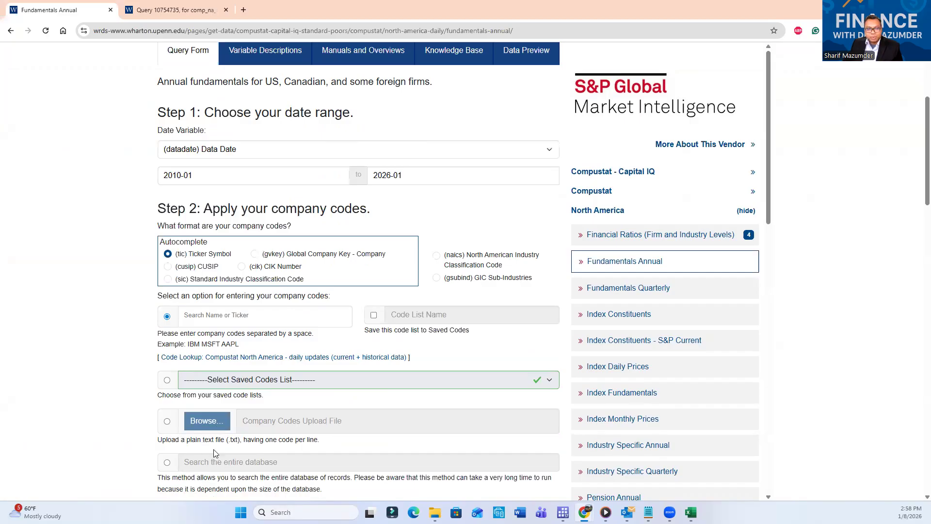
# - Bring up ticker.txt in Notepad at full size and examine how the ticker list is laid out
pyautogui.moveTo(649, 512)
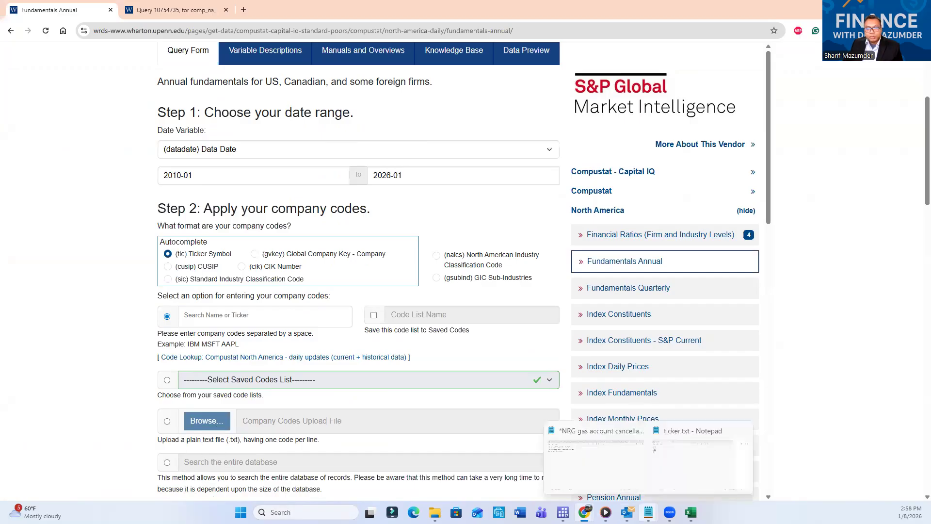
pyautogui.click(680, 466)
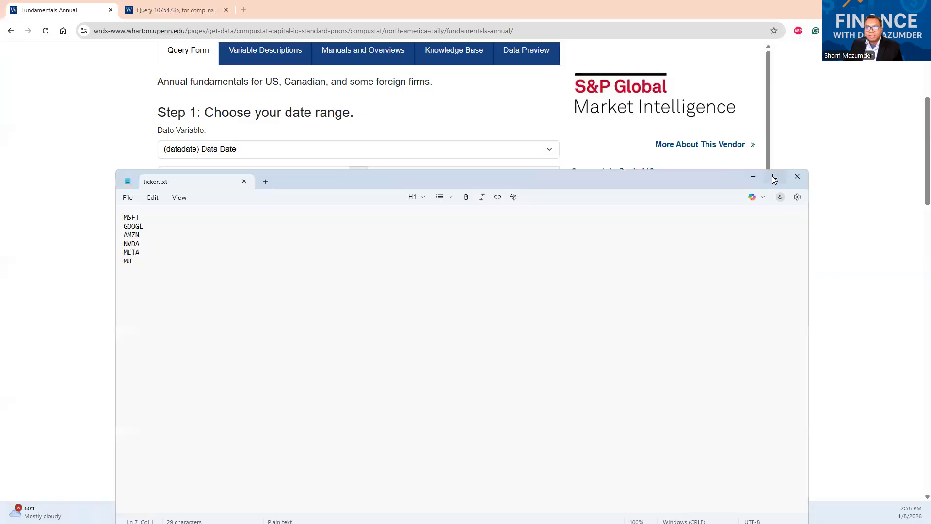
pyautogui.click(776, 179)
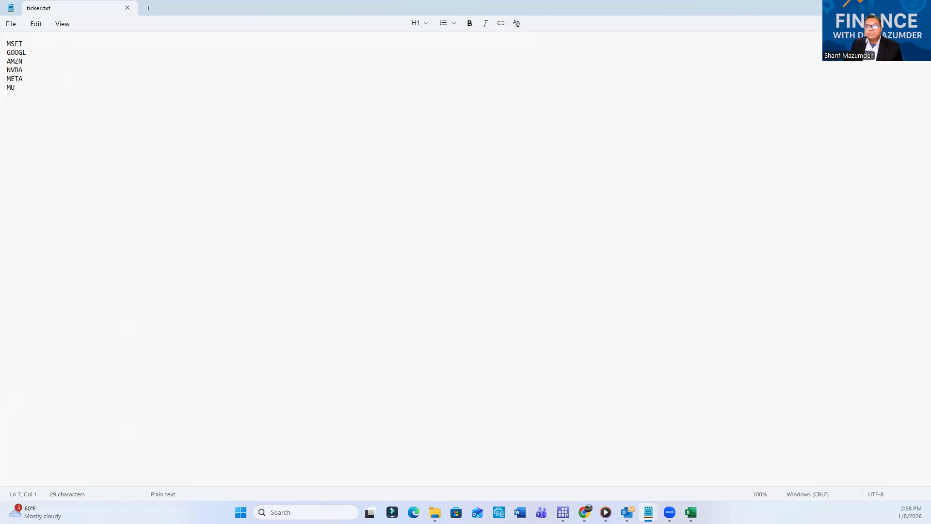
# - Switch back to the WRDS query form in the browser and upload ticker.txt as the company codes file
pyautogui.click(585, 512)
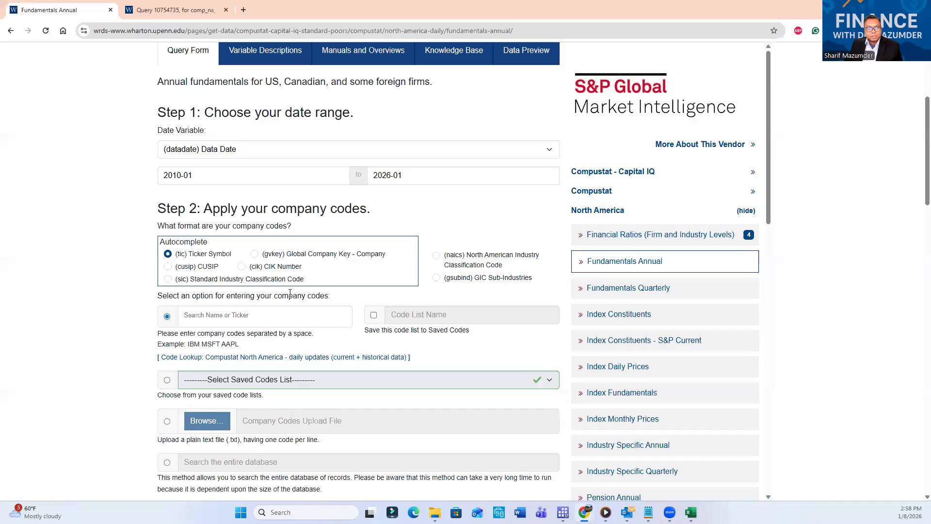
pyautogui.click(168, 421)
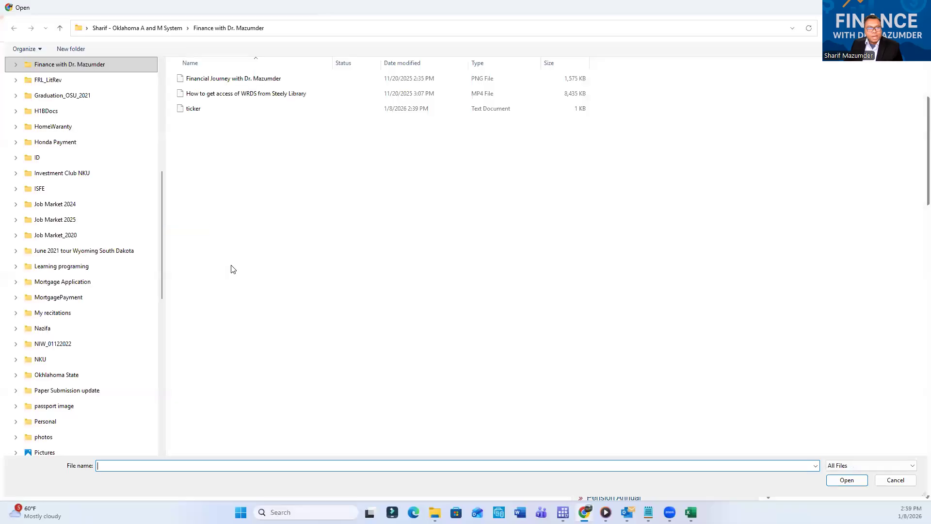
pyautogui.click(196, 111)
pyautogui.click(846, 480)
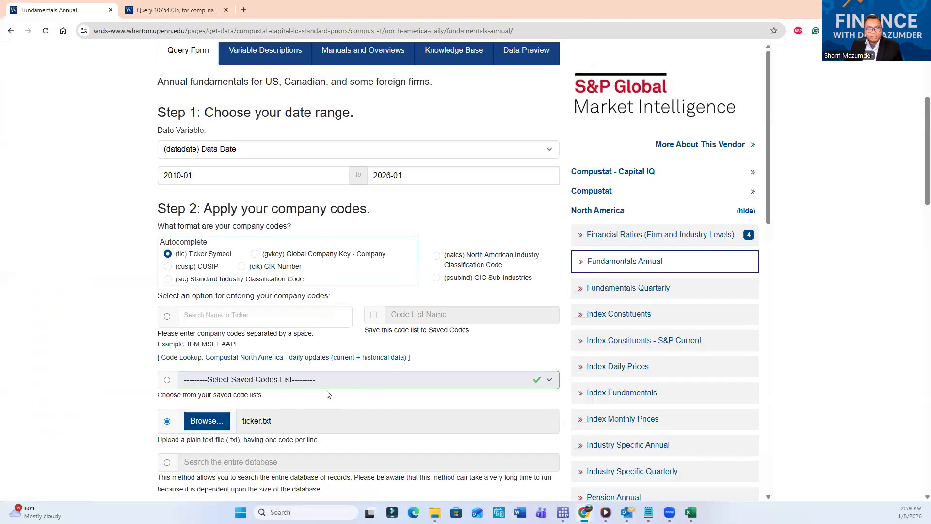
# - Review the query form's date range, company code file, screening variables, selected query variables and output settings
pyautogui.scroll(2, 337, 392)
pyautogui.scroll(-4, 359, 387)
pyautogui.scroll(3, 359, 387)
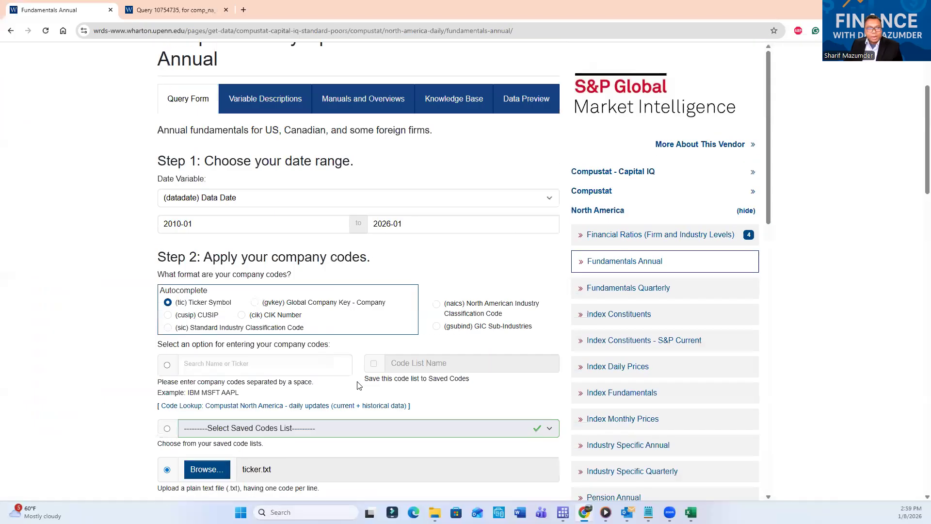
pyautogui.scroll(1, 170, 294)
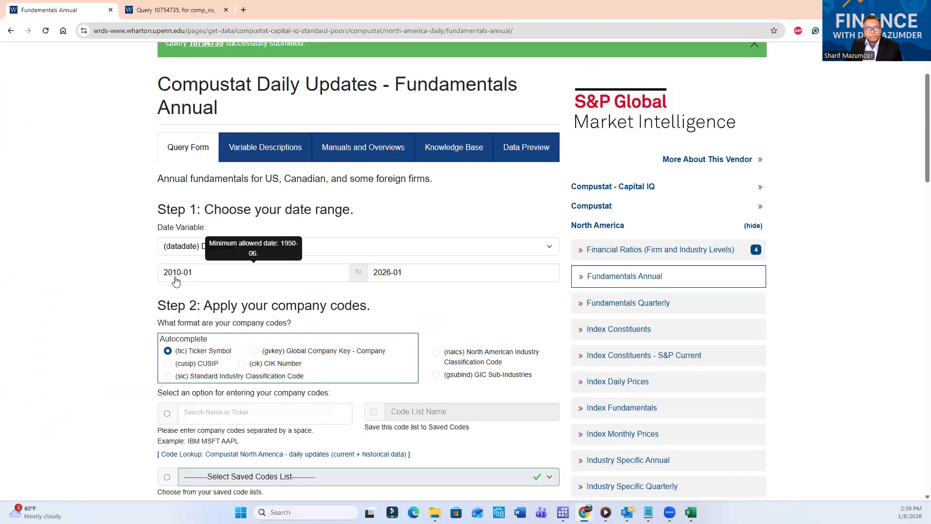
pyautogui.scroll(-2, 328, 299)
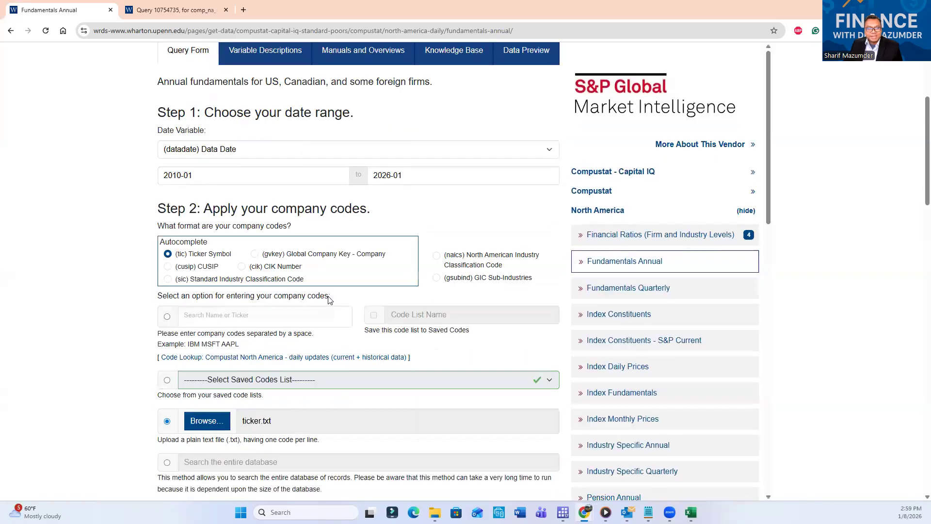
pyautogui.scroll(-11, 329, 299)
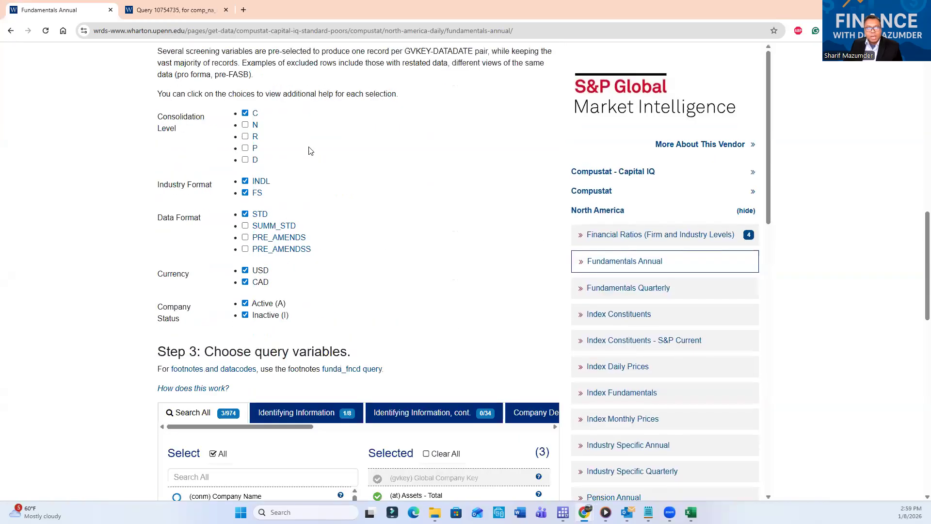
pyautogui.scroll(-3, 342, 295)
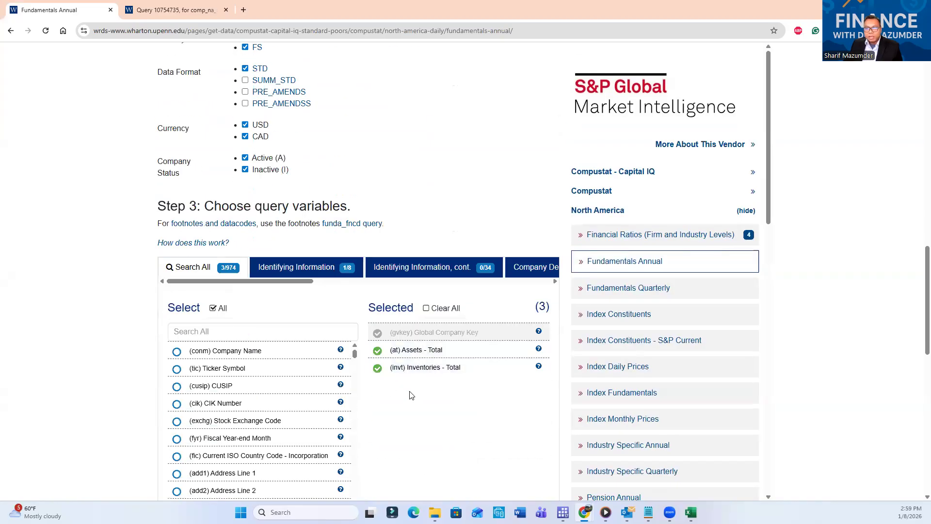
pyautogui.scroll(-4, 384, 361)
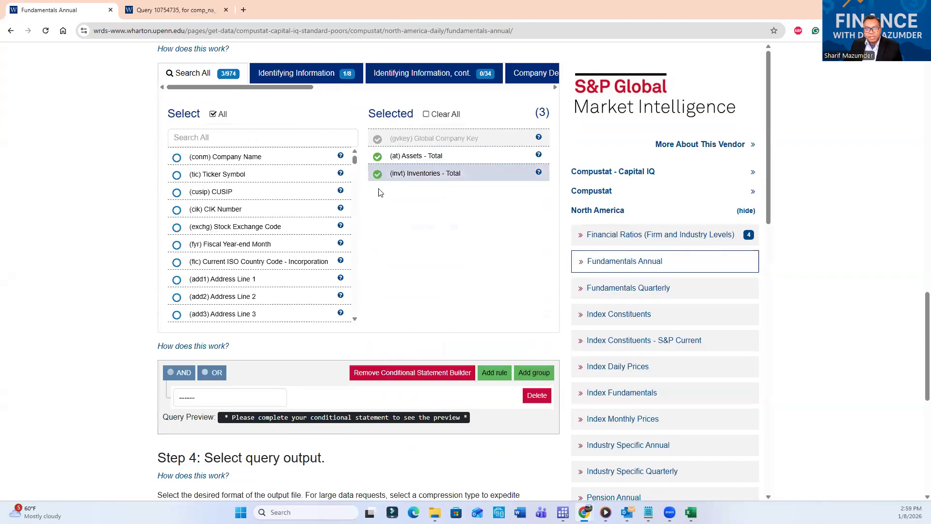
pyautogui.scroll(-6, 383, 281)
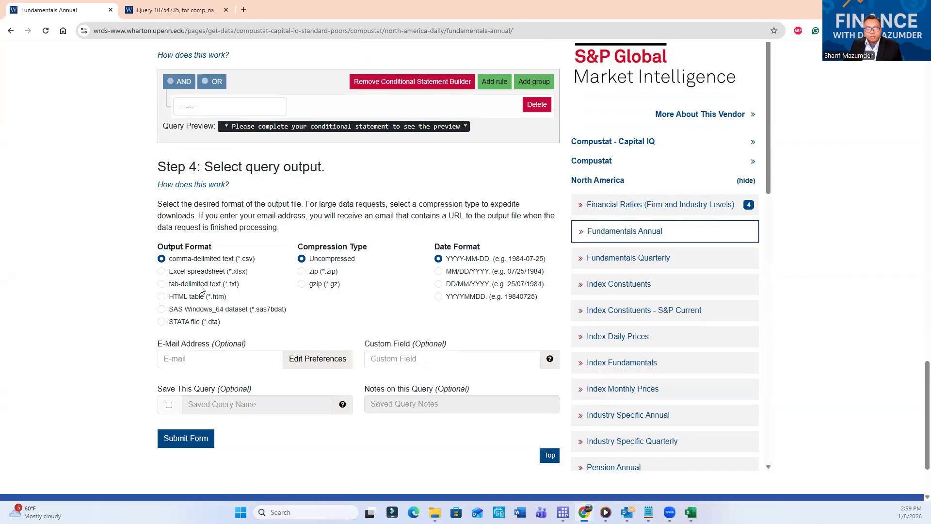
# - Submit the query for the uploaded tickers, close the previous results tab and open the new query's results page
pyautogui.scroll(-2, 203, 313)
pyautogui.click(186, 345)
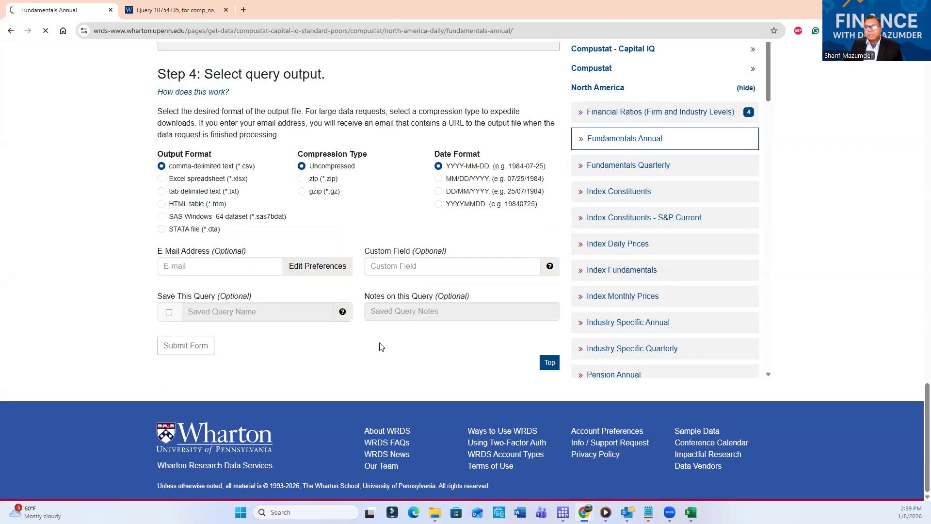
pyautogui.click(225, 10)
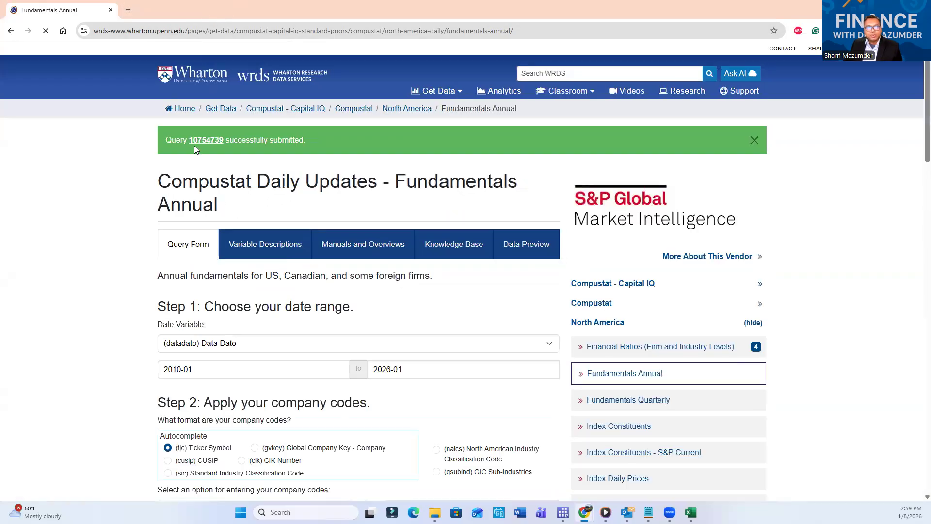
pyautogui.click(196, 144)
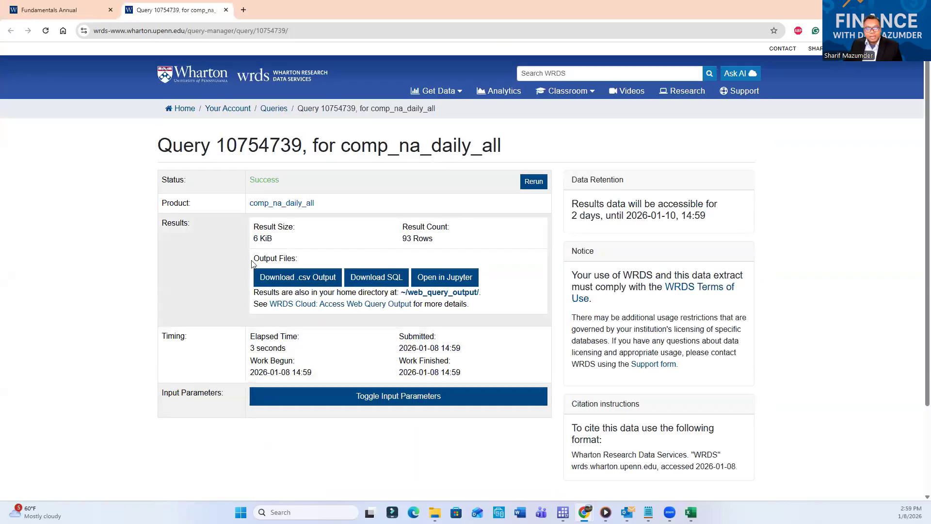
# - Download the new query's .csv output and examine its rows for every ticker in Excel
pyautogui.click(284, 283)
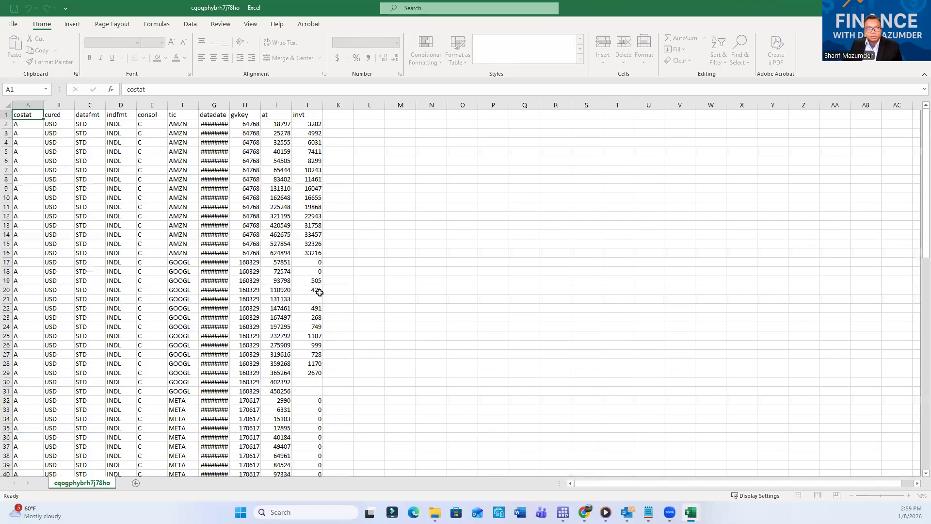
pyautogui.scroll(-15, 257, 268)
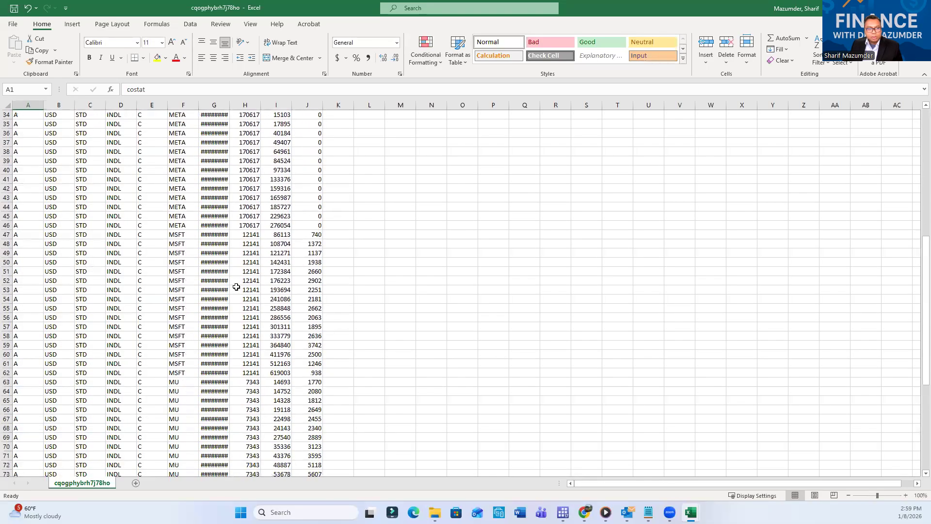
pyautogui.scroll(-4, 236, 287)
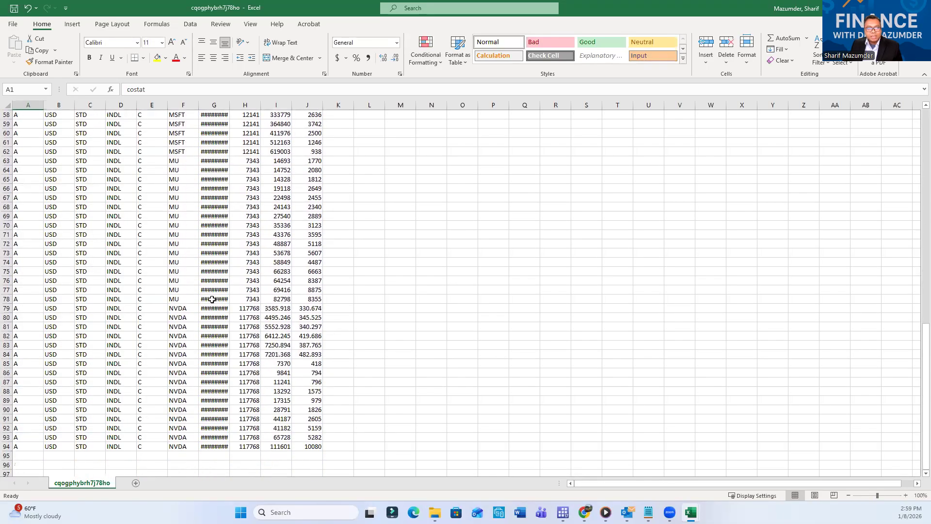
pyautogui.scroll(19, 206, 300)
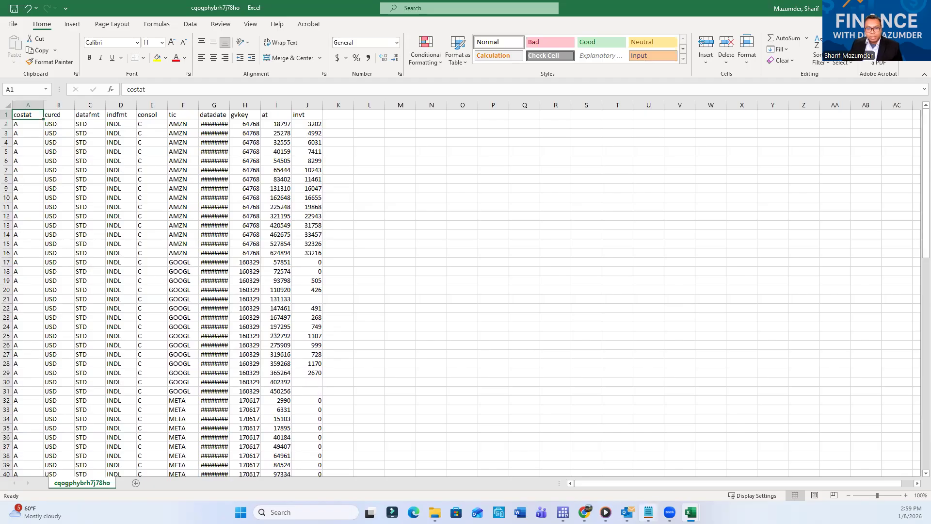
pyautogui.click(648, 512)
pyautogui.click(762, 107)
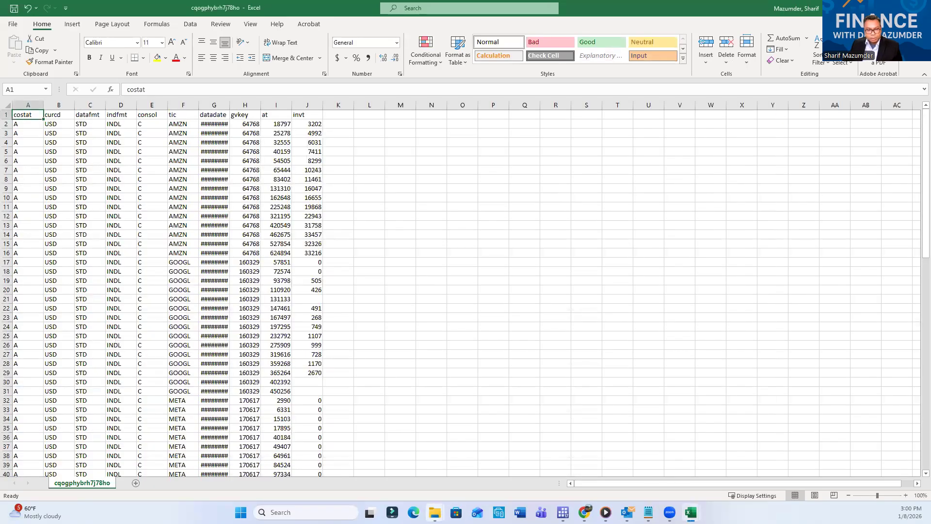
pyautogui.moveTo(434, 512)
pyautogui.click(562, 298)
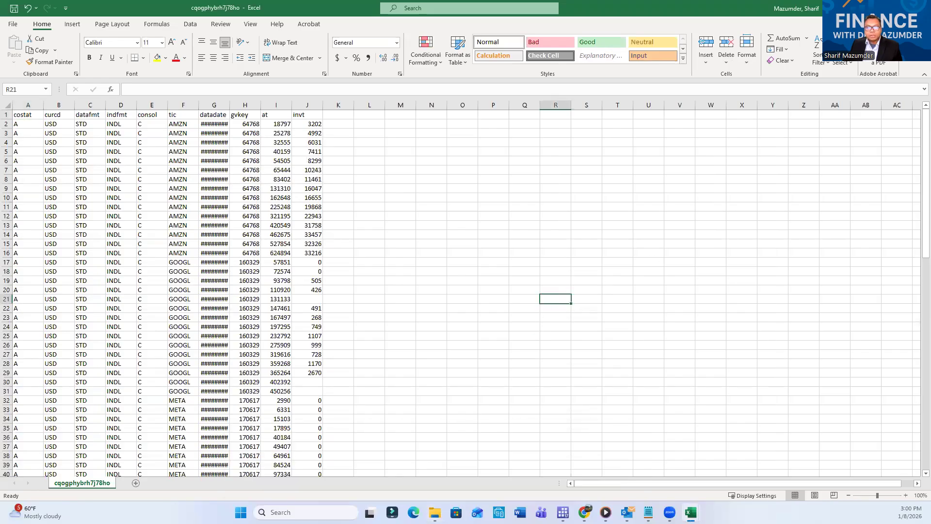
# - Look back at the first downloaded workbook and return to the WRDS query results page in the browser
pyautogui.hotkey('alt', 'Tab')
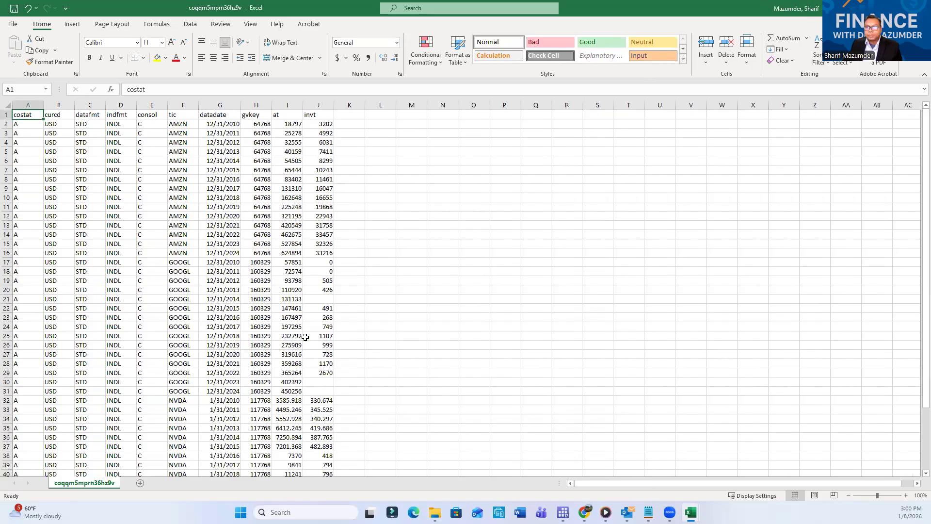
pyautogui.hotkey('alt', 'Tab')
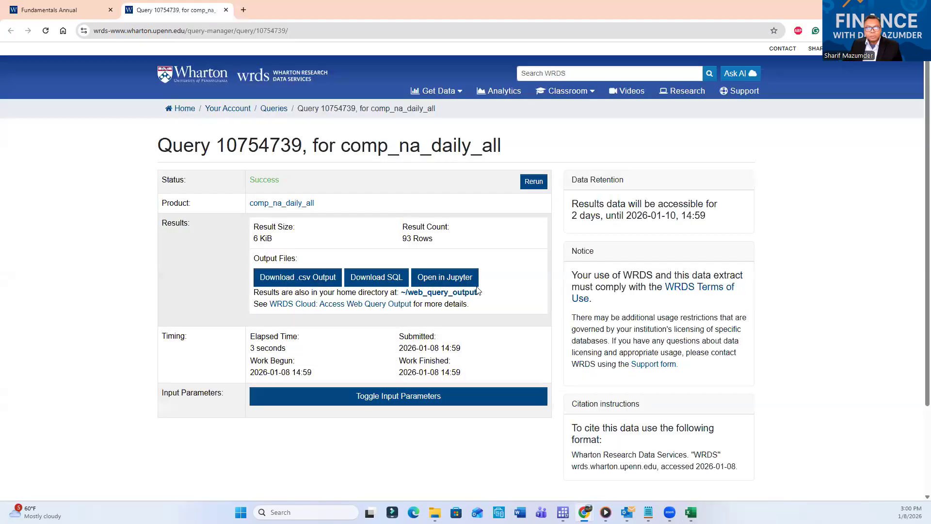
# - Close the query results tab and look over the datasets on Compustat's North America page
pyautogui.click(225, 10)
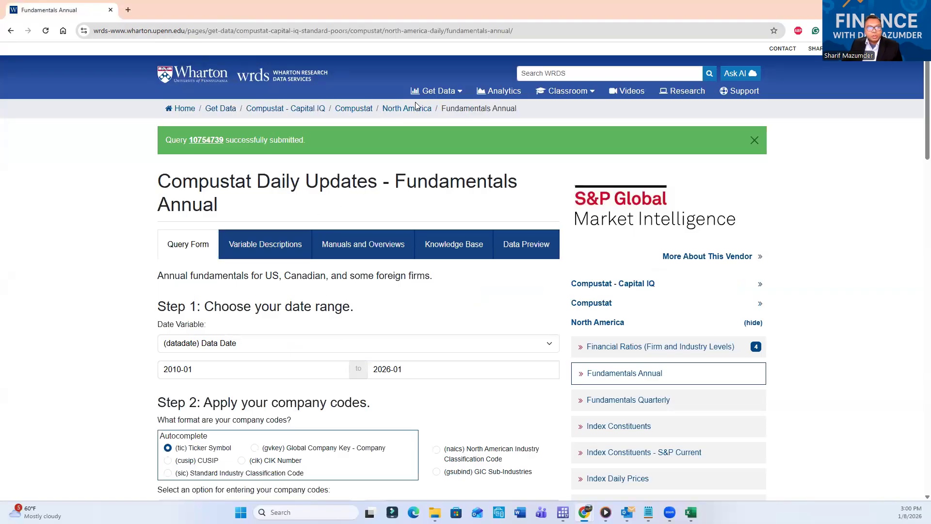
pyautogui.click(399, 109)
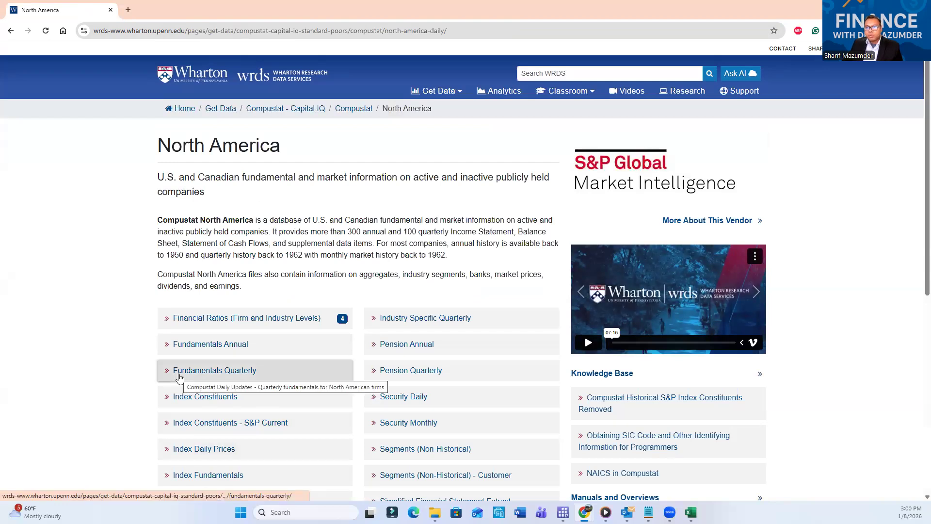
pyautogui.scroll(-1, 272, 383)
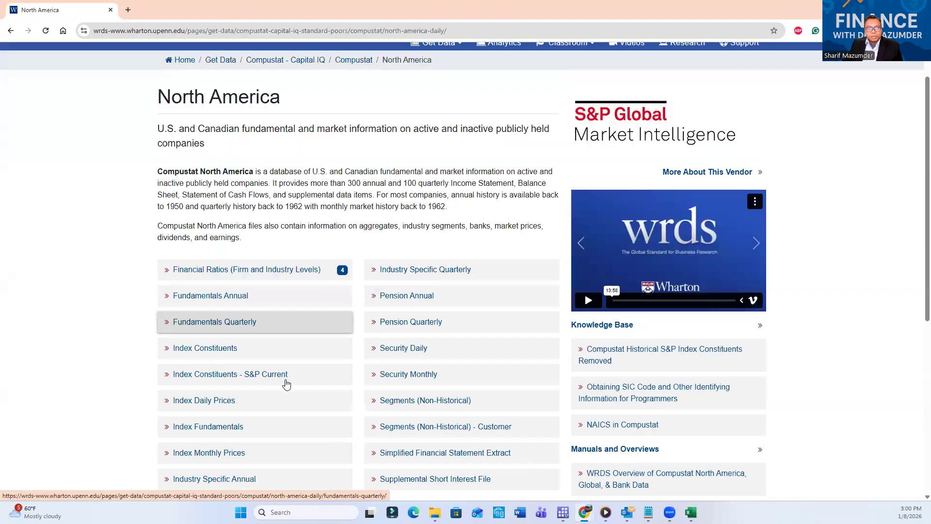
pyautogui.scroll(-1, 286, 384)
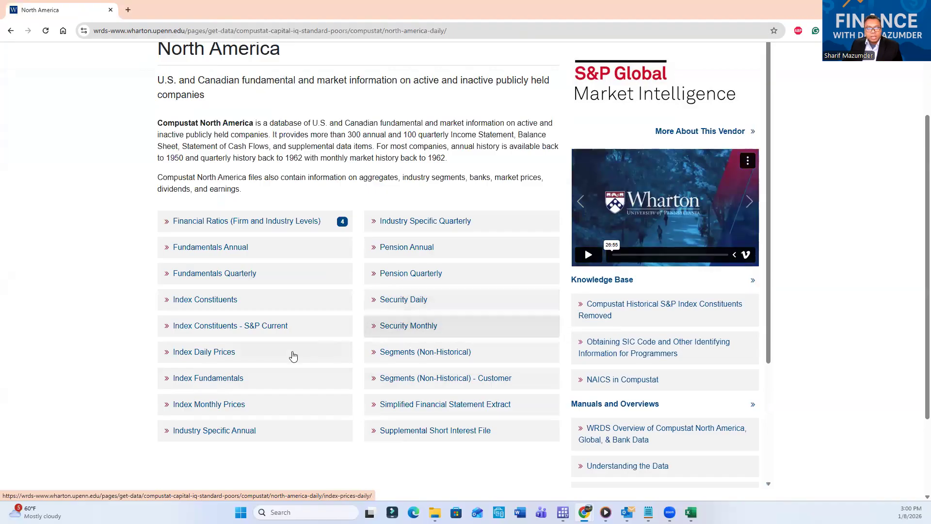
pyautogui.scroll(-3, 249, 363)
pyautogui.scroll(5, 249, 363)
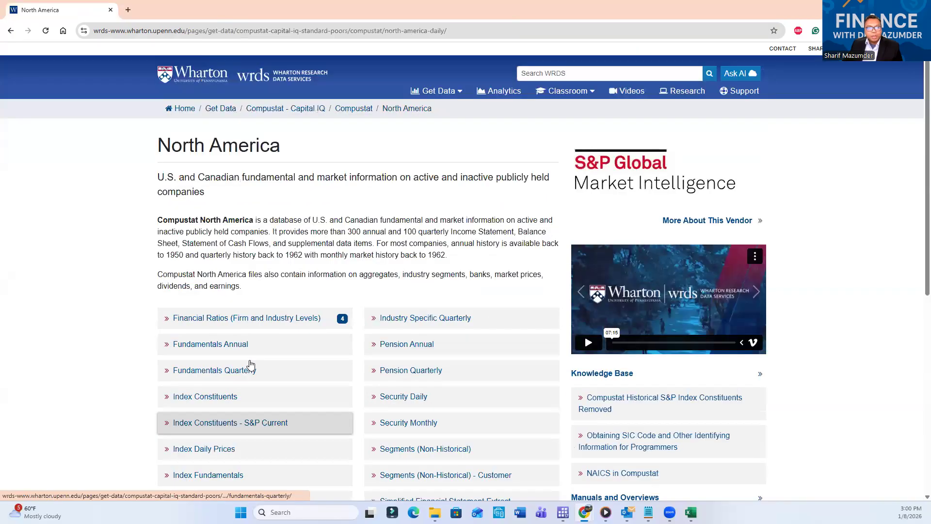
# - Examine the main Compustat page's dataset sections, from North America, Global and Bank to Historical Segments, Snapshot and Execucomp
pyautogui.click(353, 110)
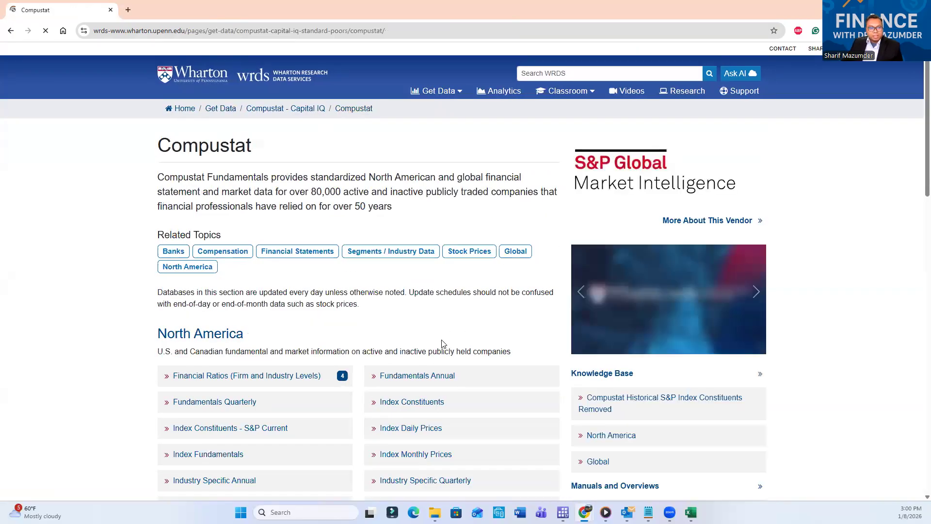
pyautogui.scroll(-10, 442, 343)
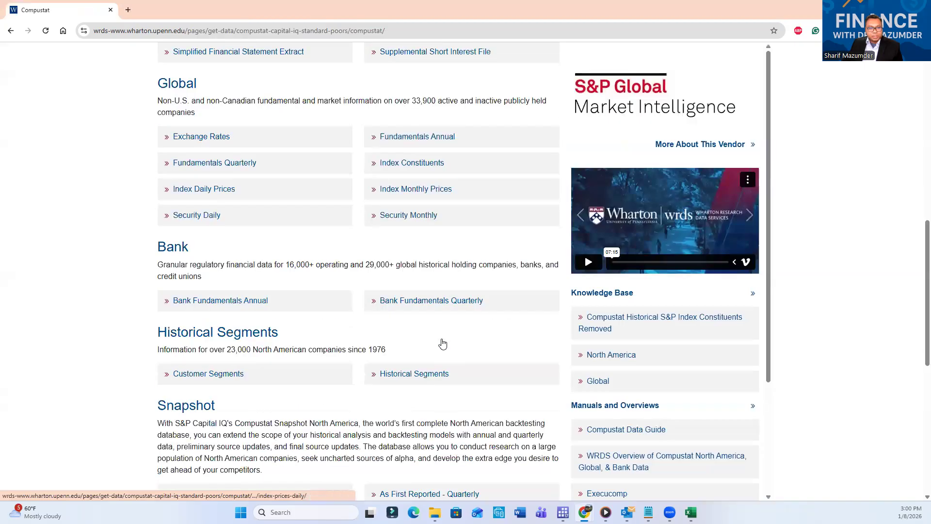
pyautogui.scroll(-2, 313, 373)
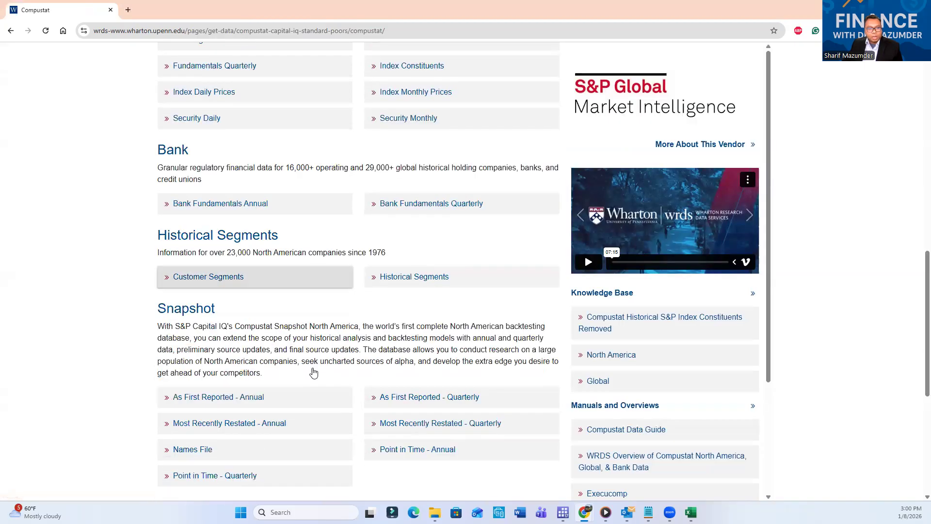
pyautogui.scroll(-4, 313, 372)
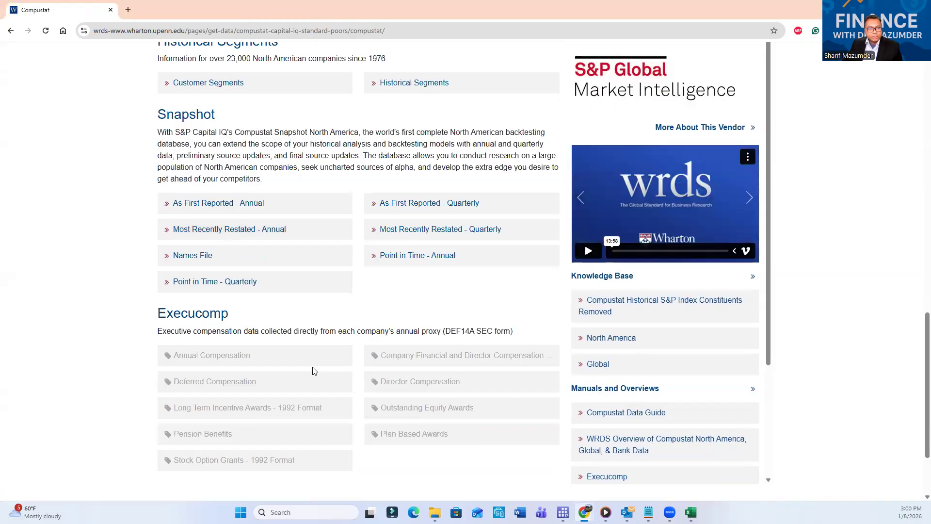
pyautogui.scroll(8, 313, 371)
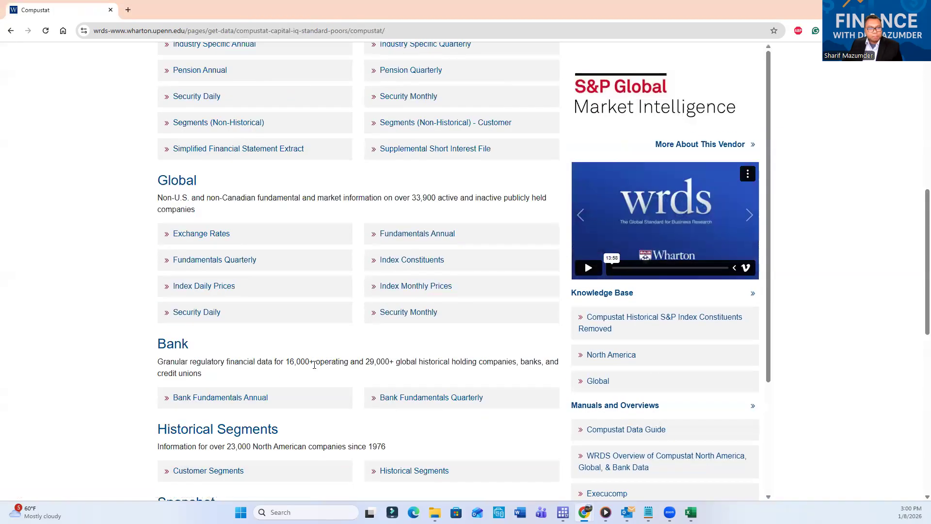
pyautogui.scroll(3, 315, 366)
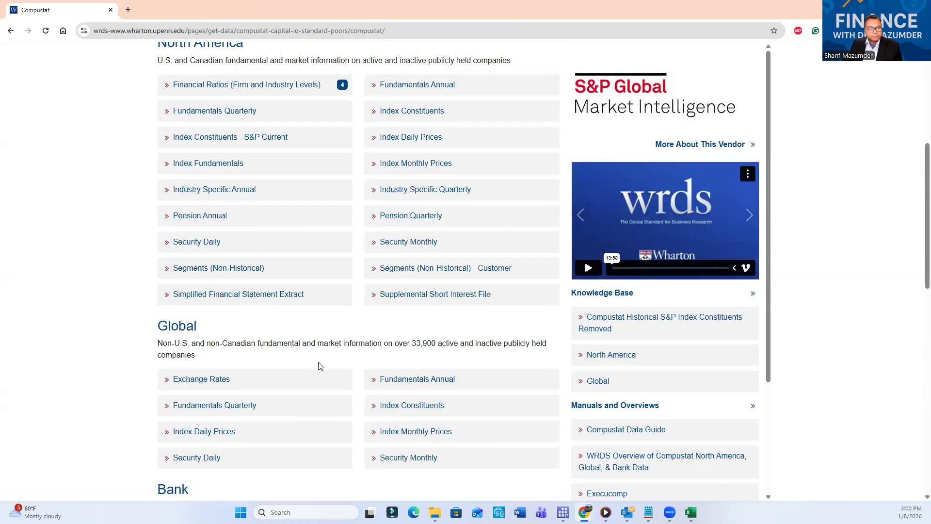
pyautogui.scroll(-14, 320, 366)
pyautogui.scroll(2, 326, 364)
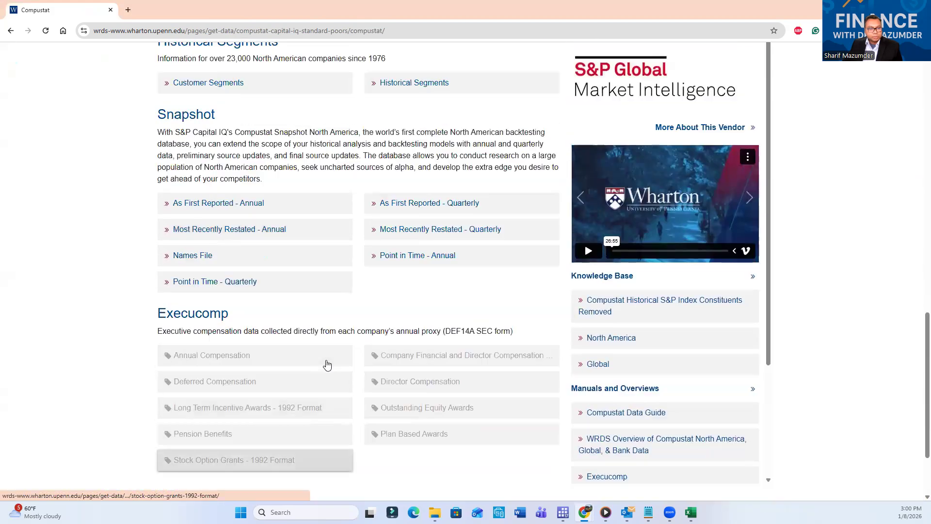
pyautogui.scroll(3, 298, 370)
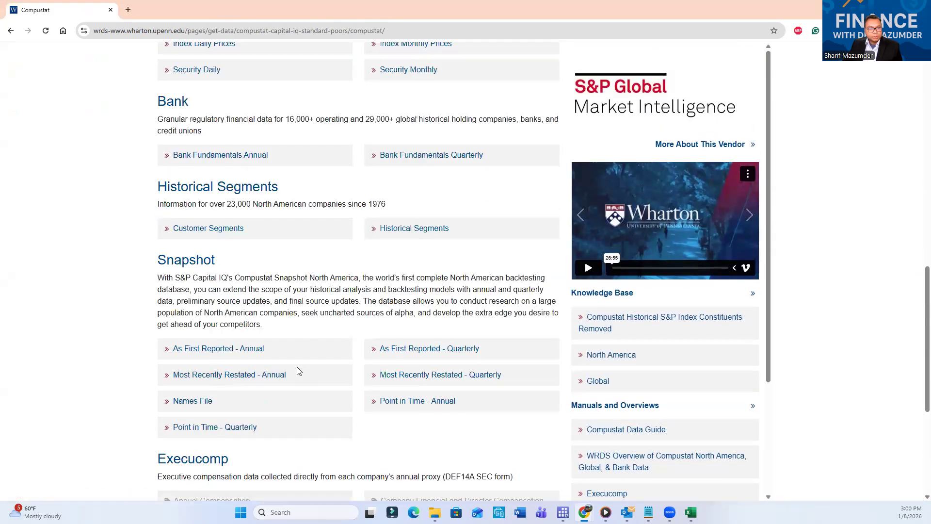
pyautogui.scroll(1, 298, 371)
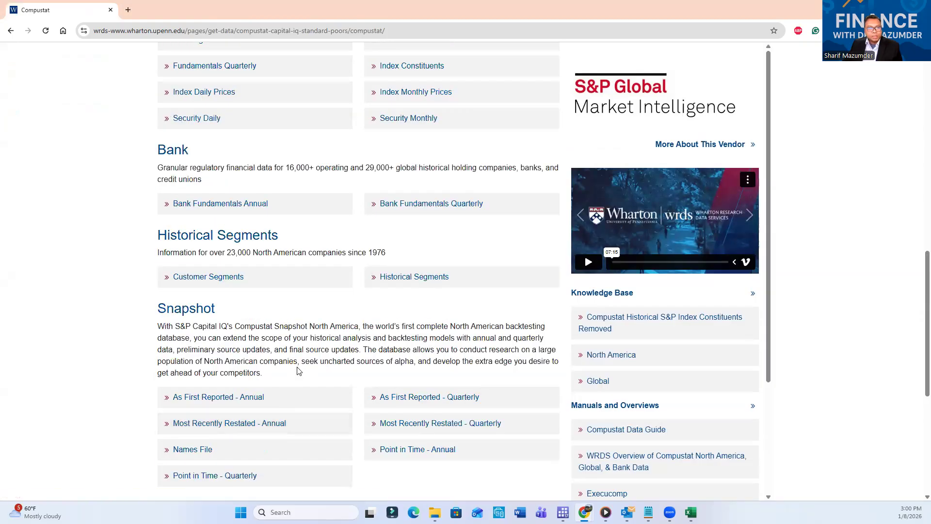
pyautogui.scroll(2, 297, 371)
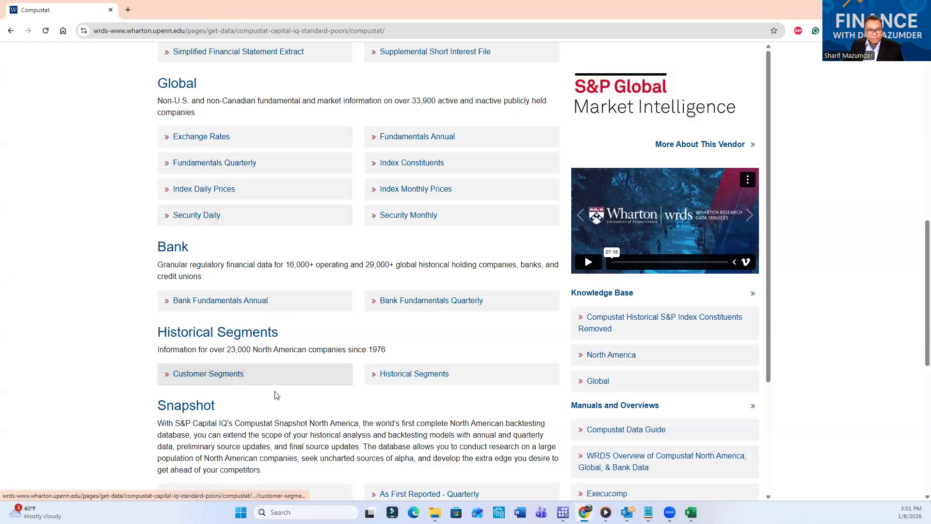
pyautogui.scroll(-1, 275, 395)
pyautogui.scroll(-3, 285, 378)
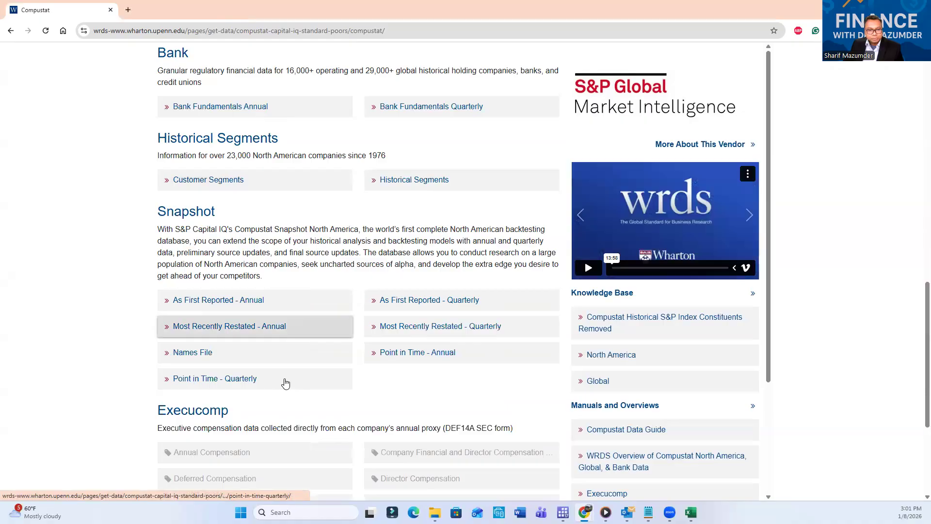
pyautogui.scroll(4, 285, 383)
pyautogui.scroll(6, 285, 386)
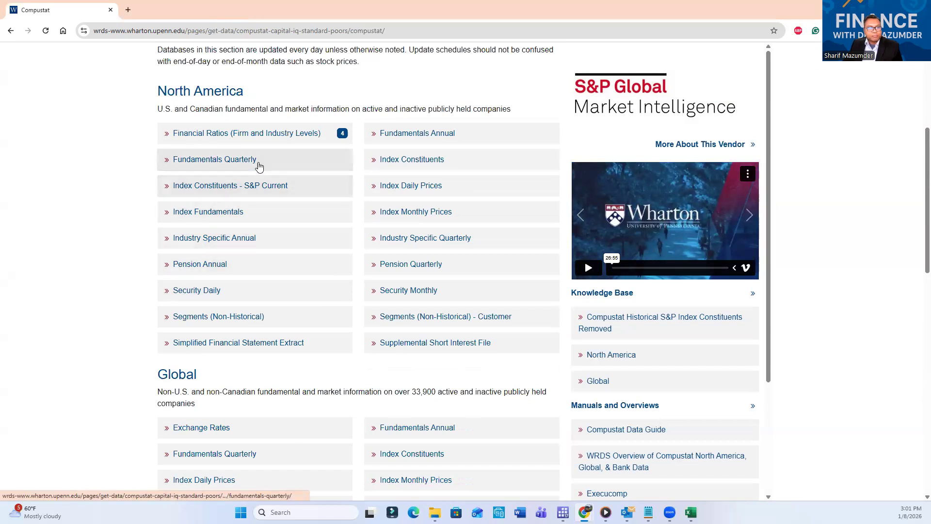
# - Look at the North America Fundamentals Quarterly query form, then go back and look through the Fundamentals Annual form
pyautogui.click(242, 163)
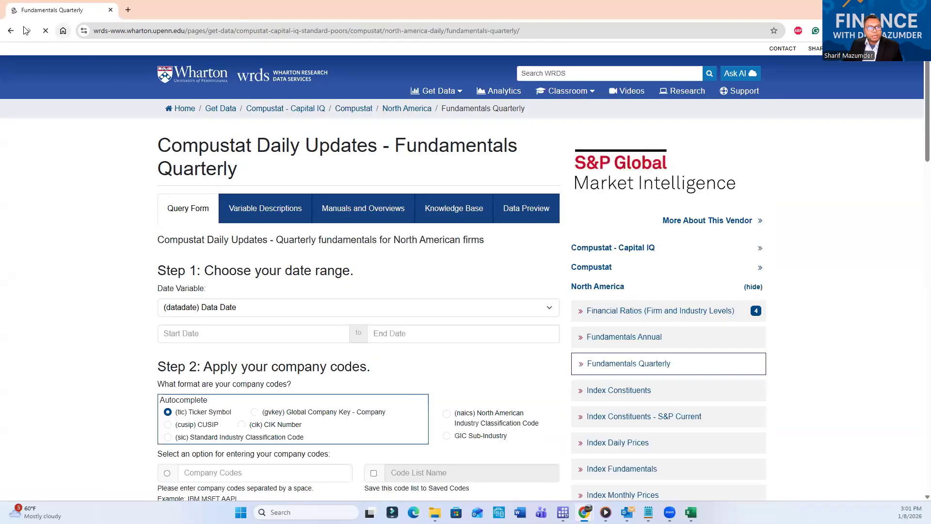
pyautogui.click(11, 31)
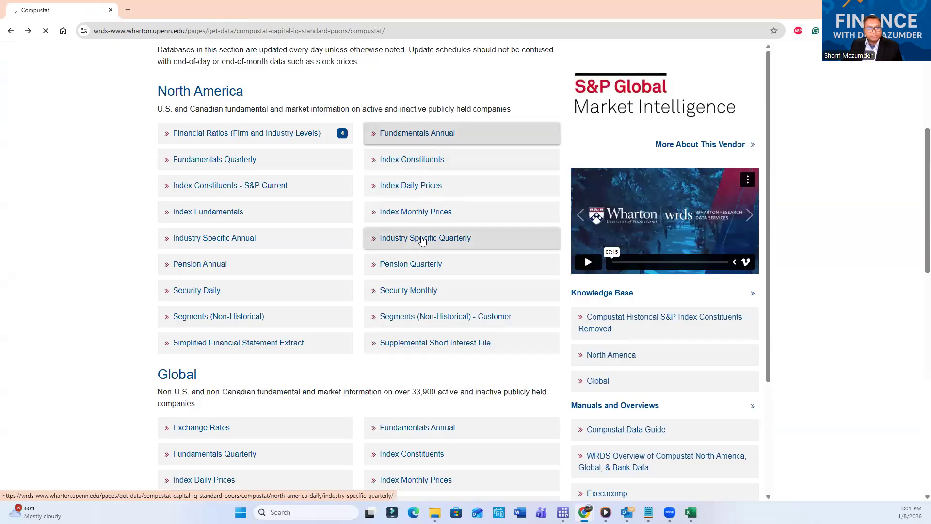
pyautogui.scroll(-10, 409, 174)
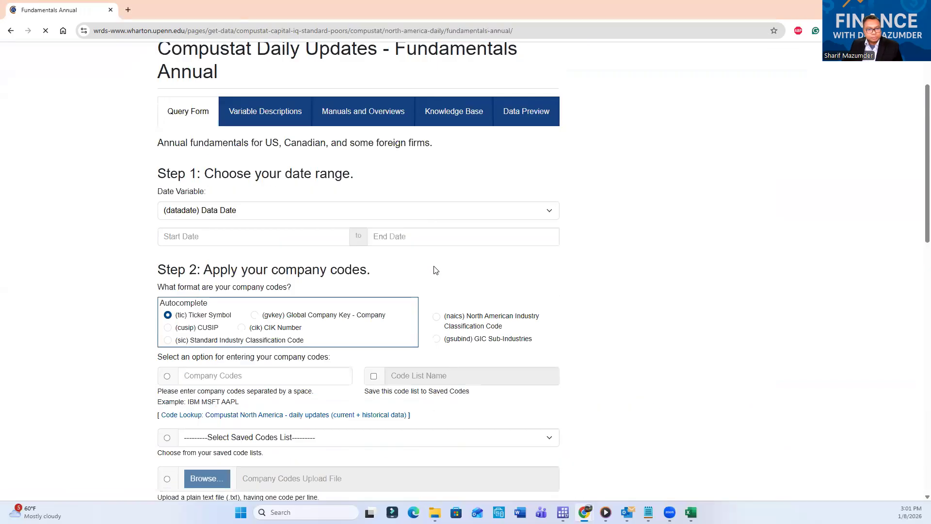
pyautogui.scroll(-5, 441, 279)
pyautogui.scroll(15, 412, 284)
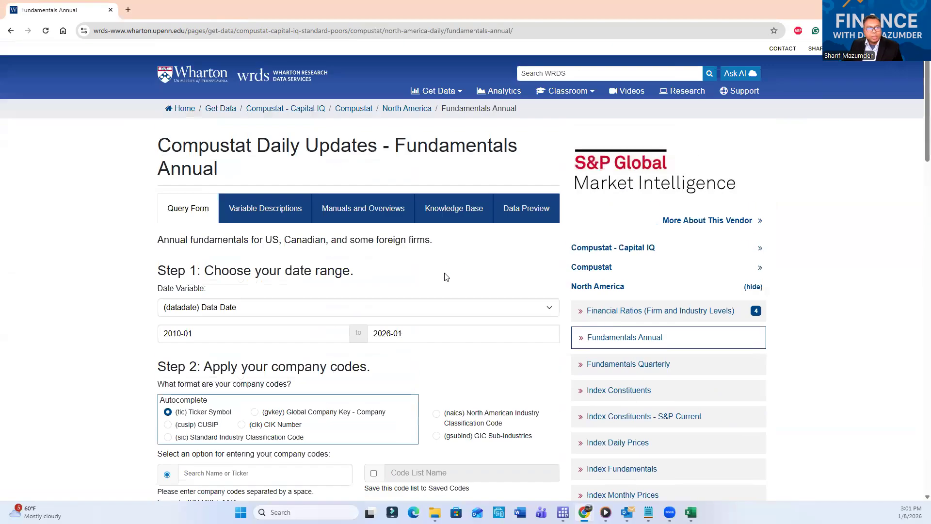
# - Review the Compustat - Capital IQ page's product sections, including the Tools for formatted financial statements and ratios
pyautogui.click(300, 110)
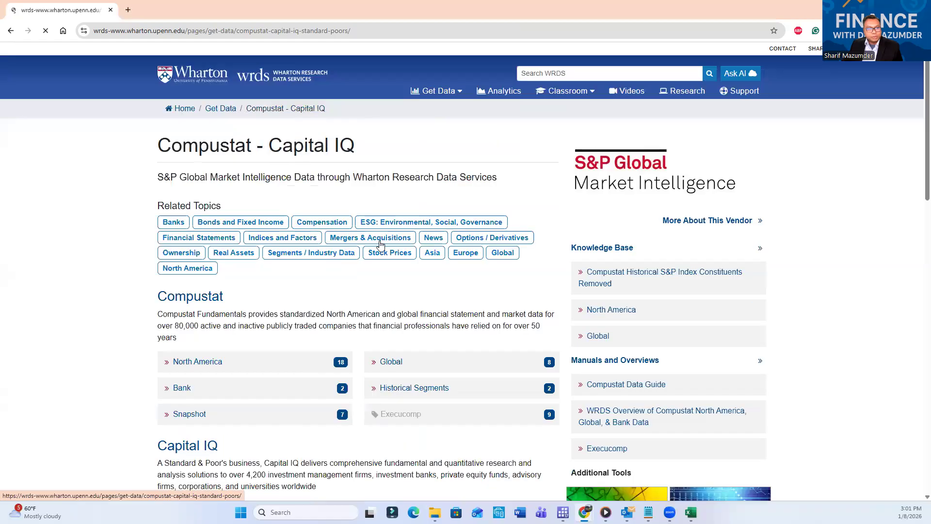
pyautogui.scroll(-5, 405, 276)
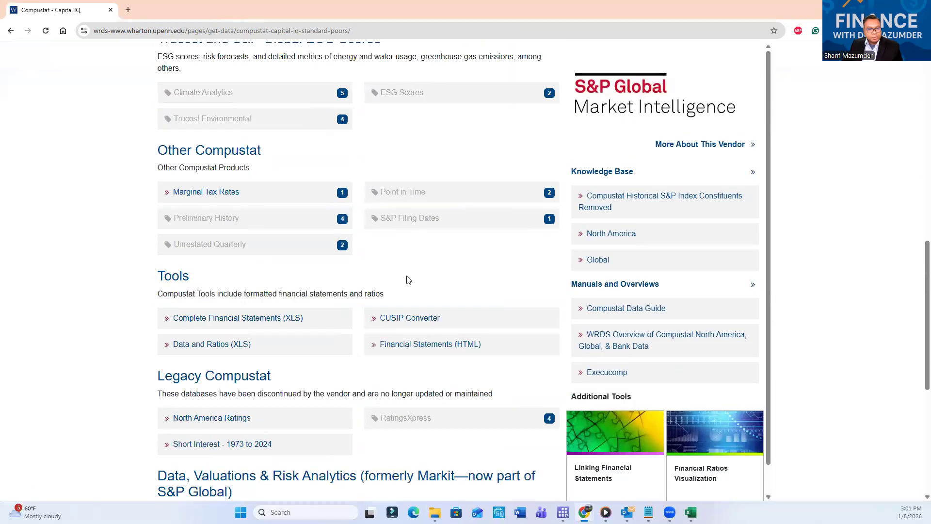
pyautogui.scroll(-1, 408, 279)
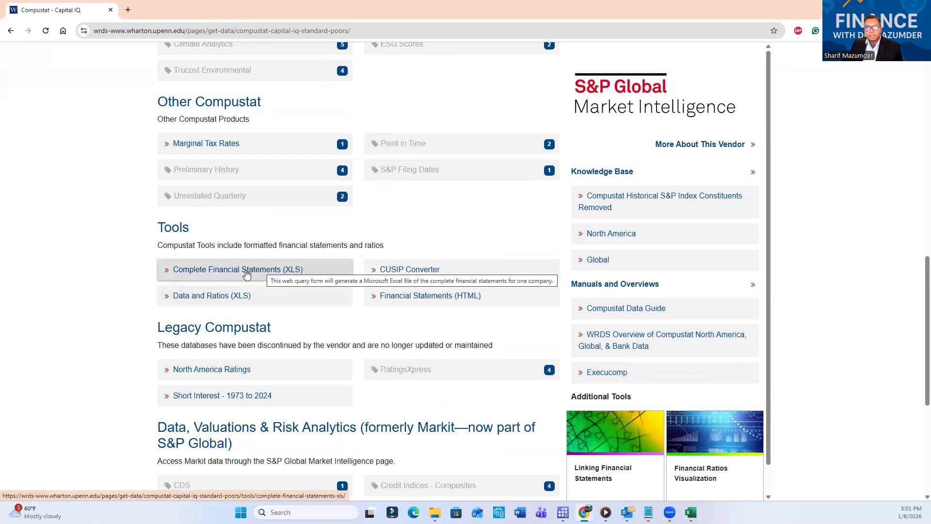
pyautogui.scroll(8, 220, 294)
pyautogui.scroll(5, 220, 295)
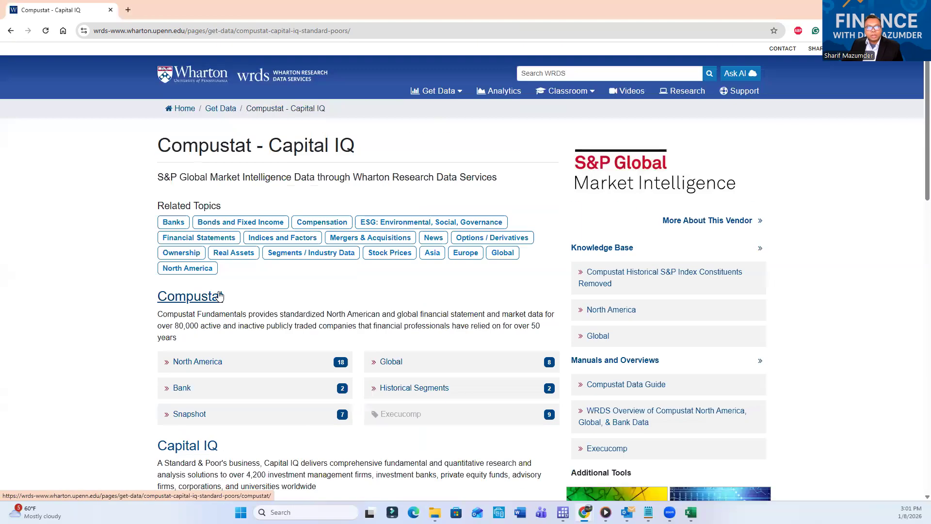
pyautogui.scroll(-5, 221, 295)
pyautogui.scroll(6, 220, 295)
# - From the WRDS home page, go to Compustat - Capital IQ and open the Complete Financial Statements (XLS) tool
pyautogui.click(181, 109)
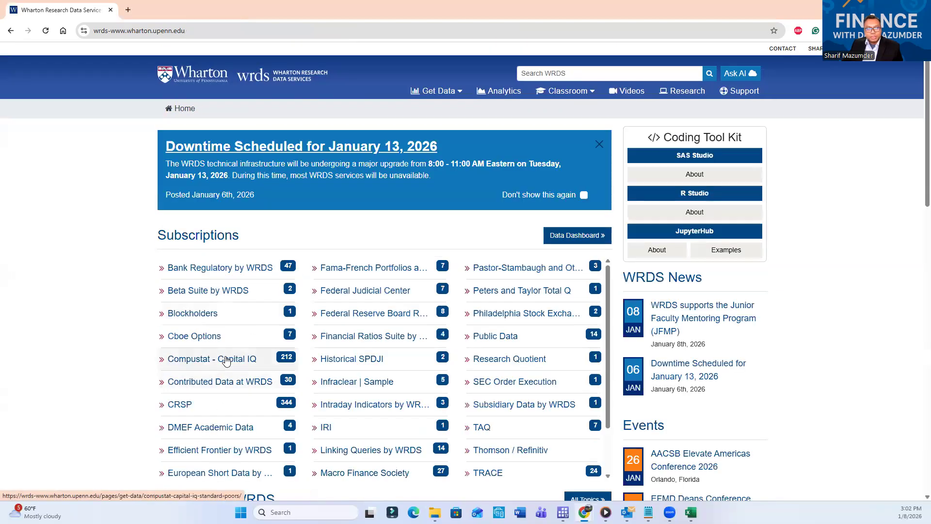
pyautogui.click(224, 360)
pyautogui.scroll(-10, 374, 350)
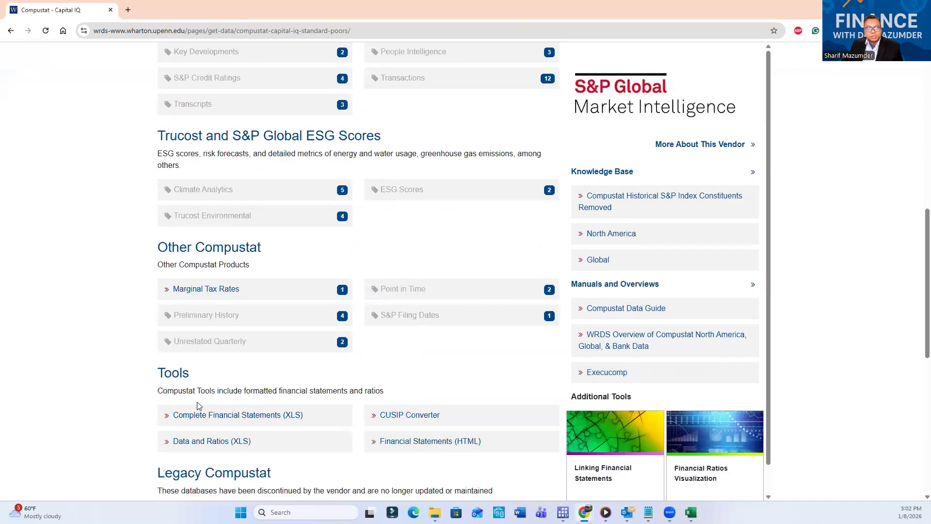
pyautogui.click(251, 420)
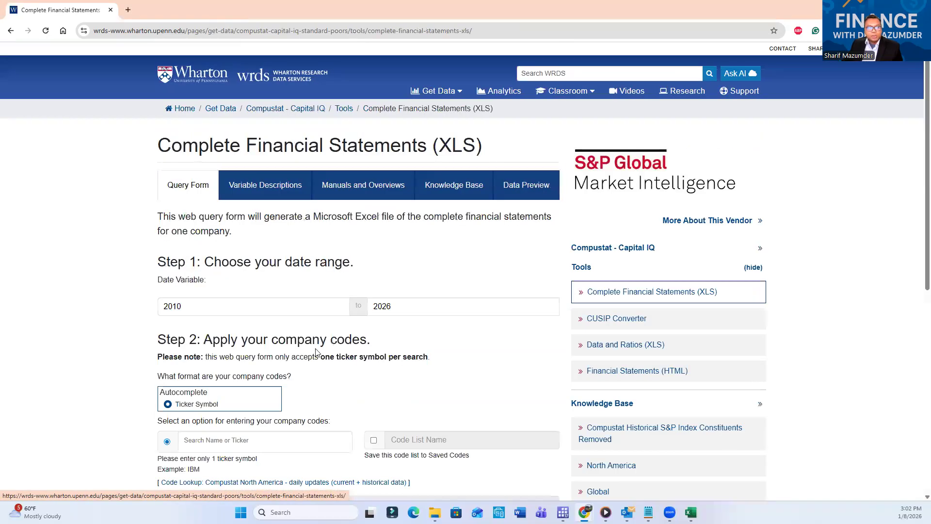
# - Enter AMZN as the company ticker by choosing Amazon.com Inc from the matching suggestions
pyautogui.scroll(-2, 320, 352)
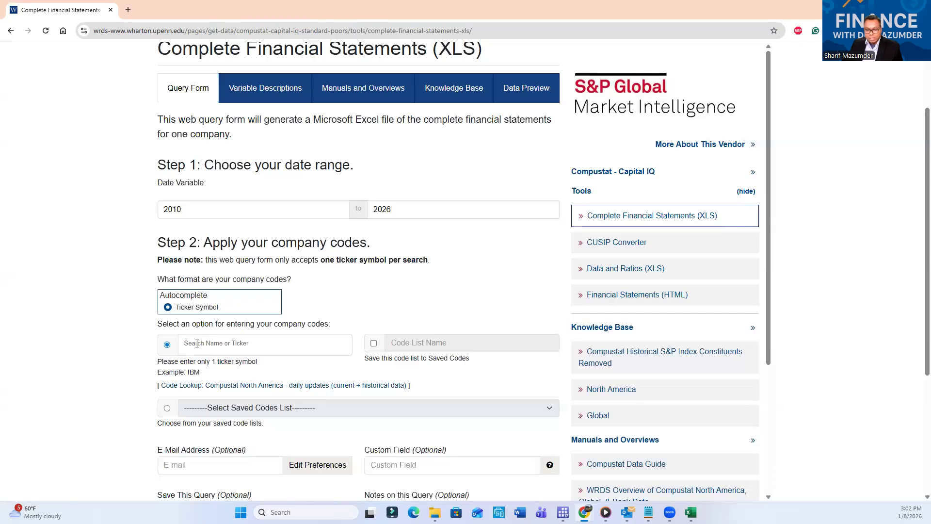
pyautogui.write('AMZN')
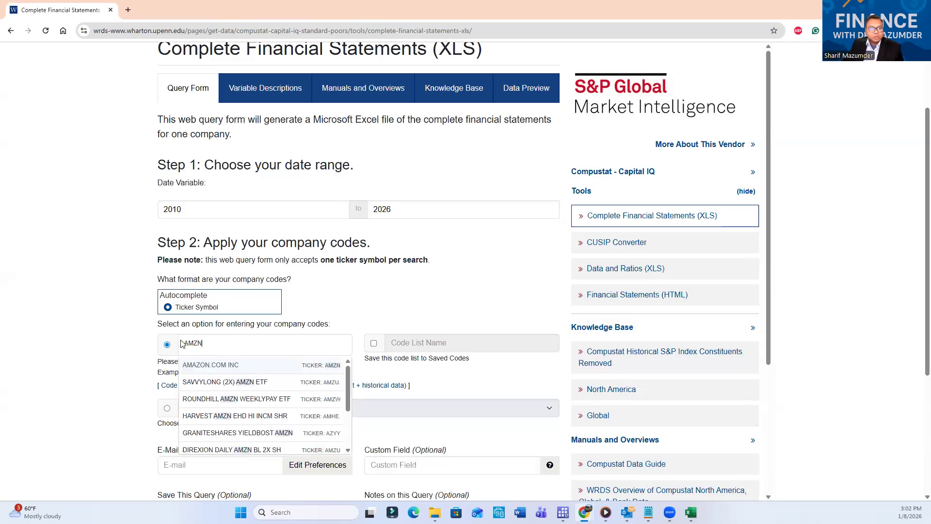
pyautogui.click(304, 366)
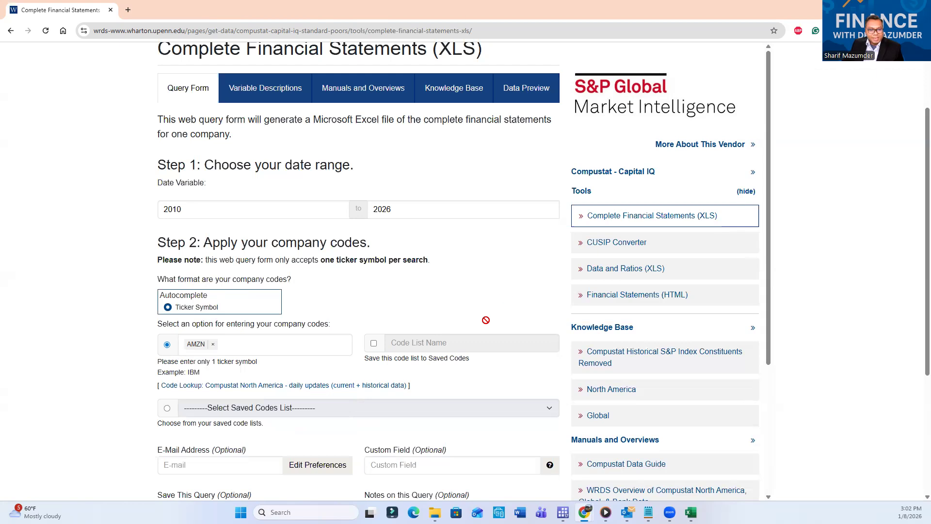
pyautogui.scroll(-2, 437, 340)
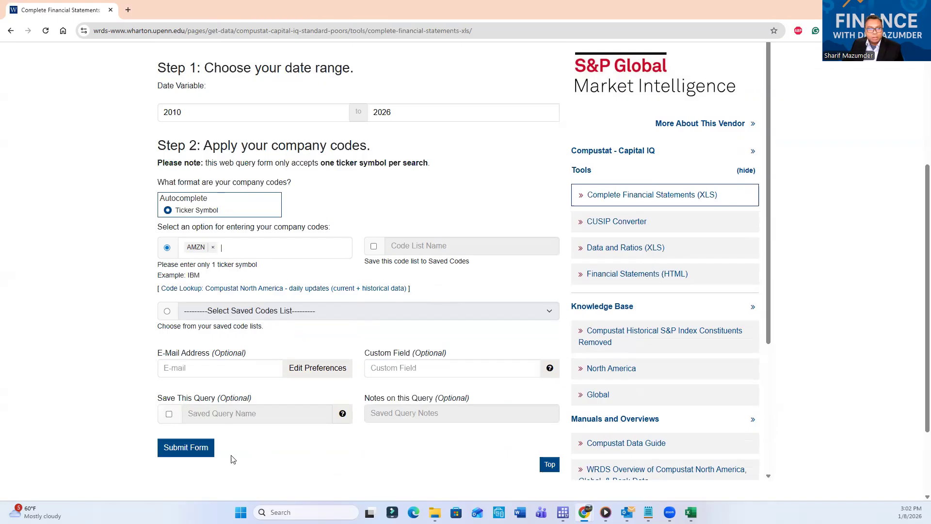
# - Submit the financial statements query and open its downloaded .xls output in Excel, accepting the file format mismatch
pyautogui.click(186, 451)
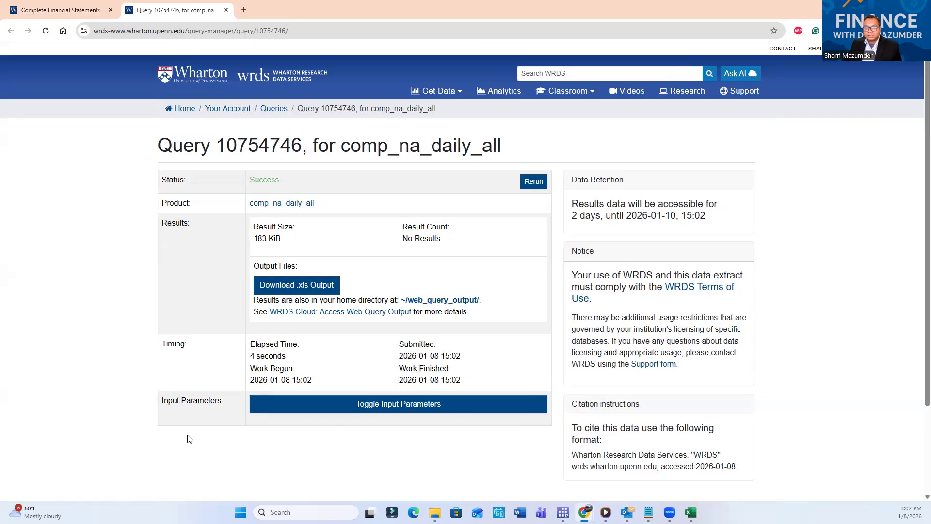
pyautogui.click(286, 289)
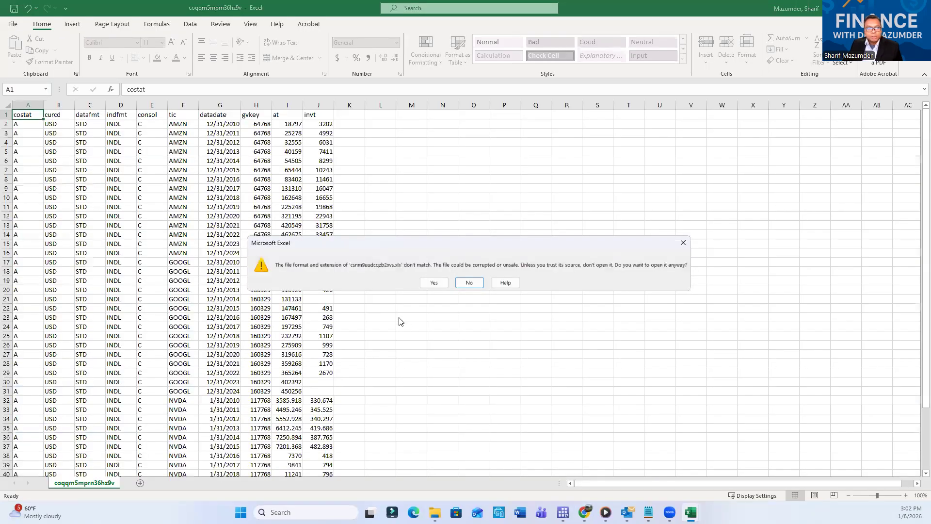
pyautogui.click(433, 282)
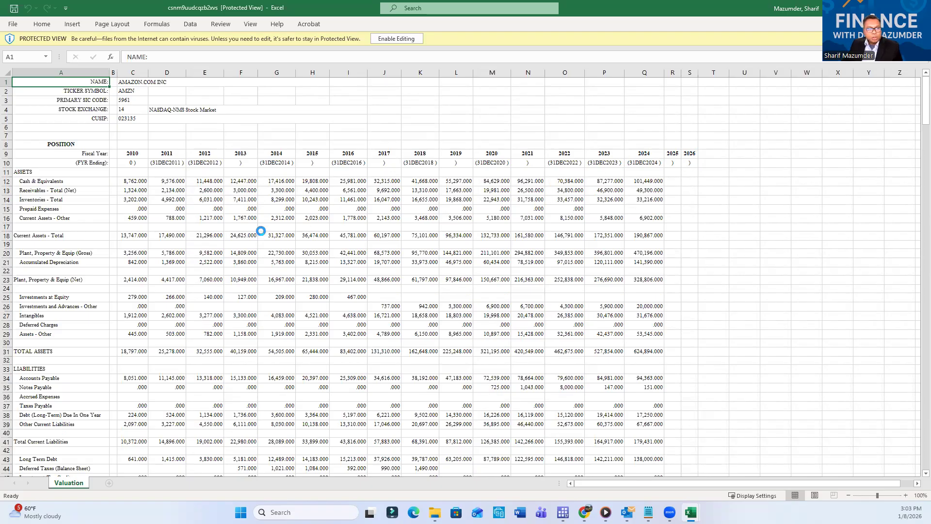
# - Examine Amazon's downloaded financial statements, from the balance sheet through the income statement and earnings to the statement of cash flows
pyautogui.scroll(-10, 72, 188)
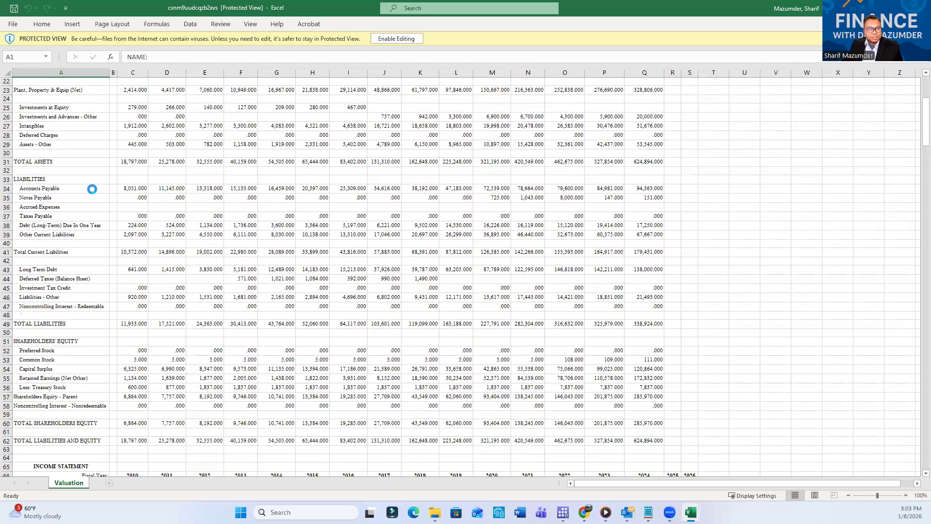
pyautogui.scroll(-4, 97, 194)
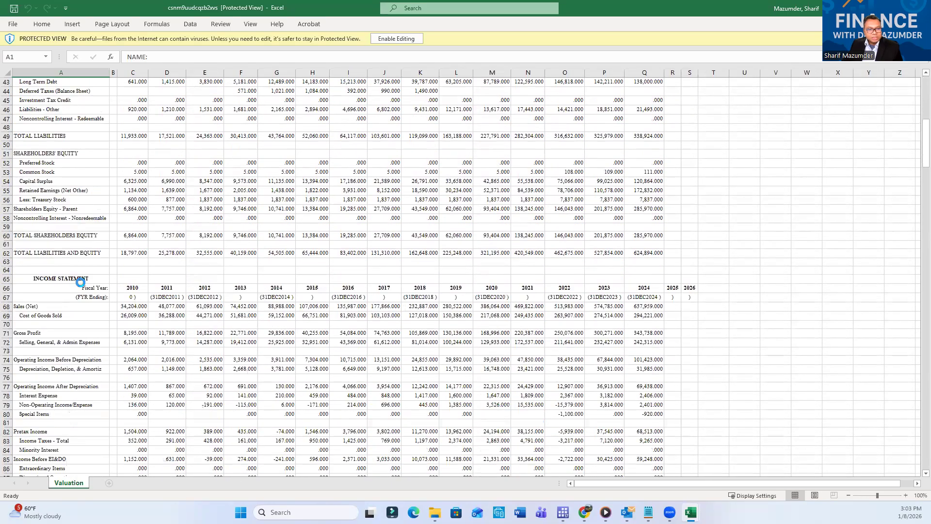
pyautogui.scroll(-16, 79, 285)
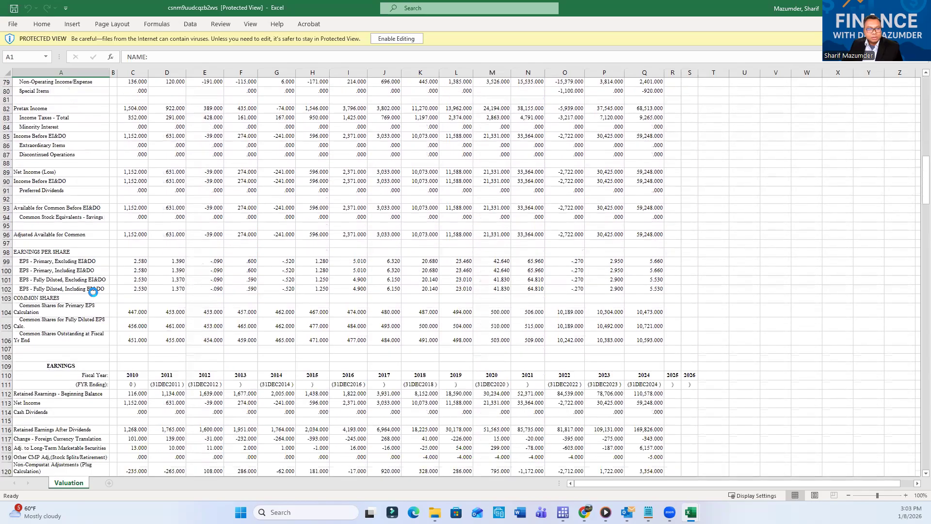
pyautogui.scroll(-7, 93, 292)
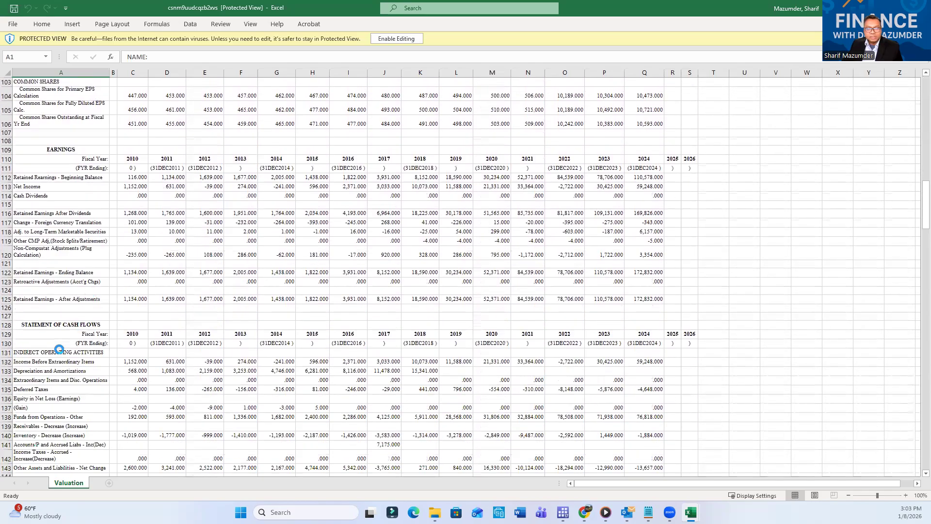
pyautogui.scroll(-2, 57, 349)
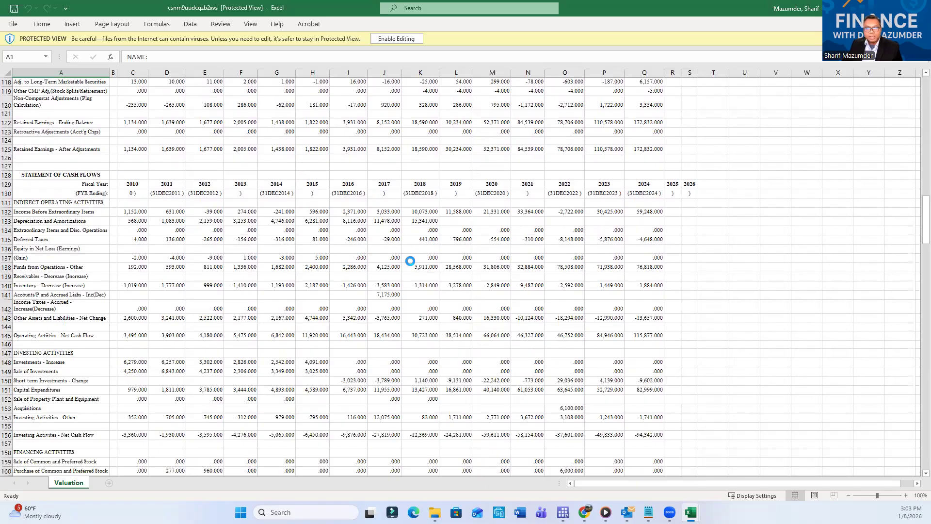
pyautogui.scroll(20, 410, 260)
pyautogui.scroll(14, 408, 261)
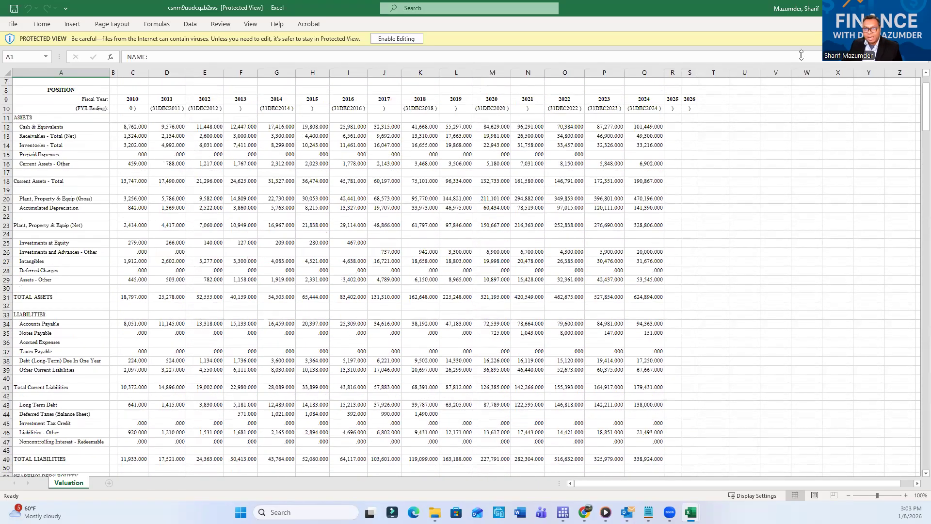
pyautogui.scroll(2, 480, 200)
# - Close the financial statements workbook, minimize the CSV workbook, and return to the Complete Financial Statements page in the browser
pyautogui.click(919, 8)
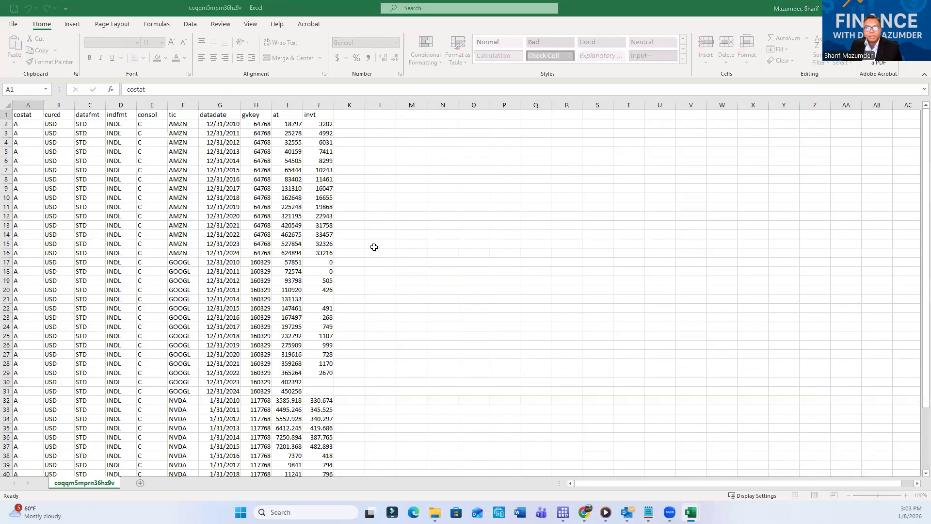
pyautogui.click(875, 8)
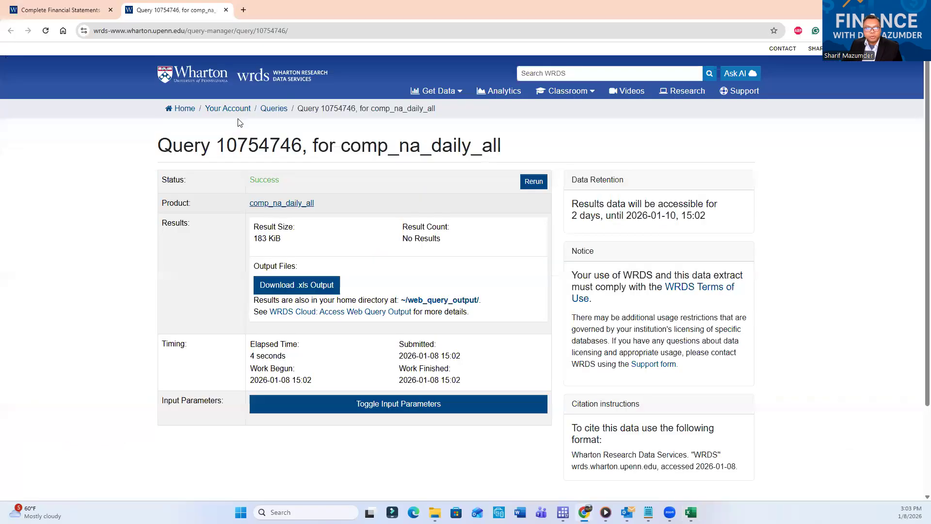
pyautogui.click(43, 14)
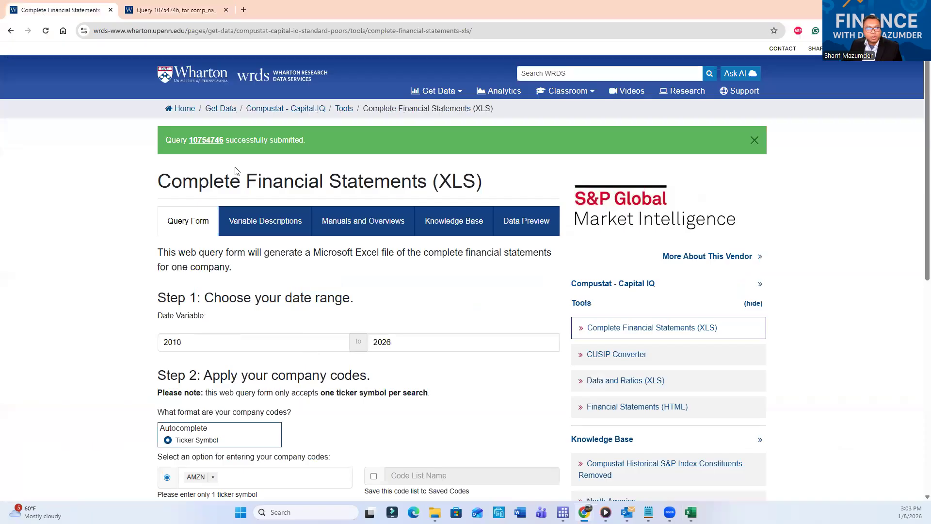
# - Go back to the Compustat - Capital IQ page and reopen the Complete Financial Statements (XLS) tool from its Tools section
pyautogui.click(271, 109)
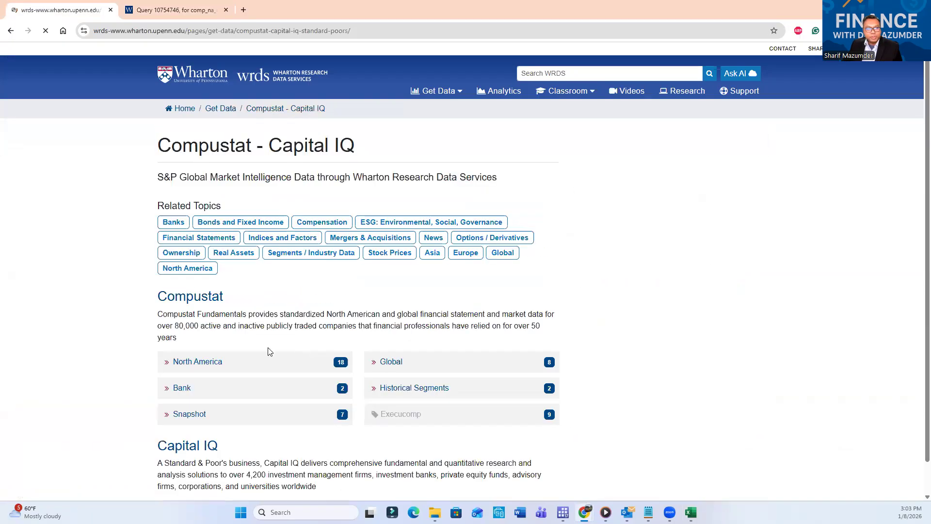
pyautogui.scroll(-3, 337, 317)
pyautogui.scroll(-10, 338, 317)
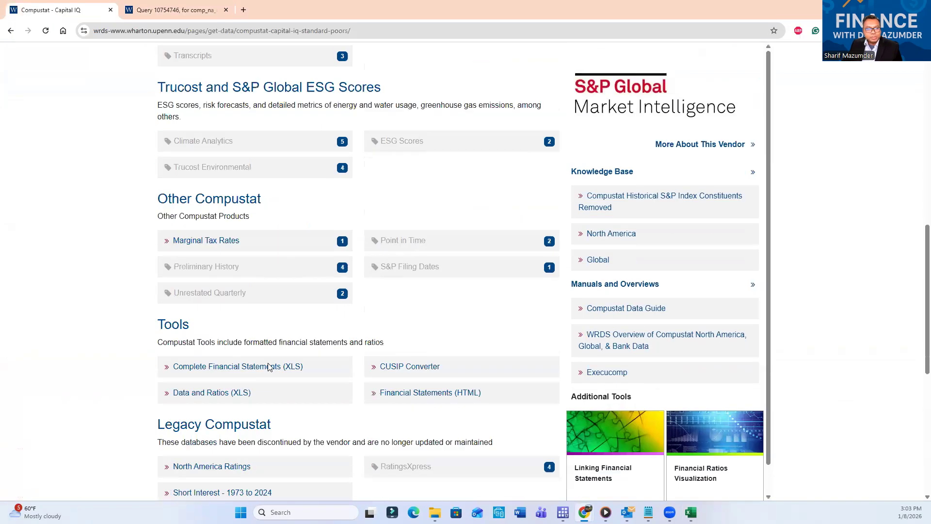
pyautogui.click(241, 279)
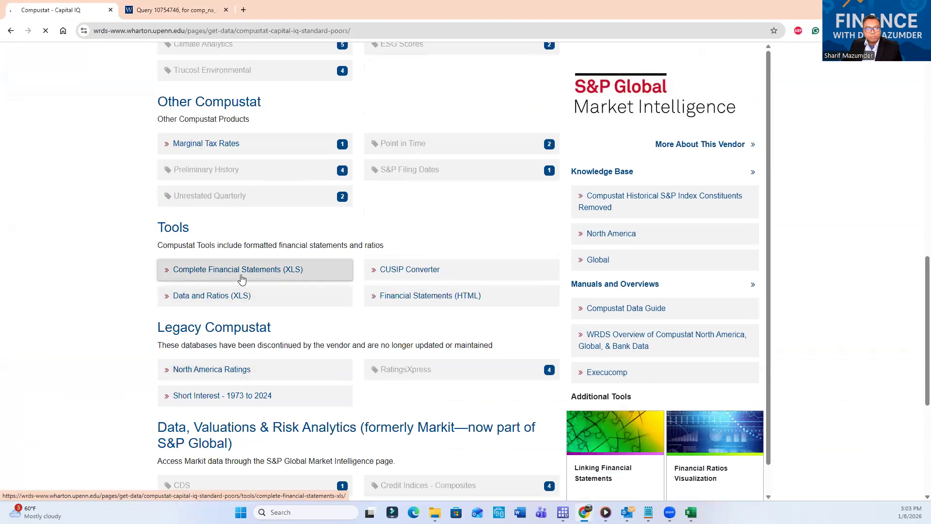
# - Set the query's company ticker to AMZN by selecting Amazon.com Inc, and check the form's date range and company code settings
pyautogui.scroll(-4, 250, 252)
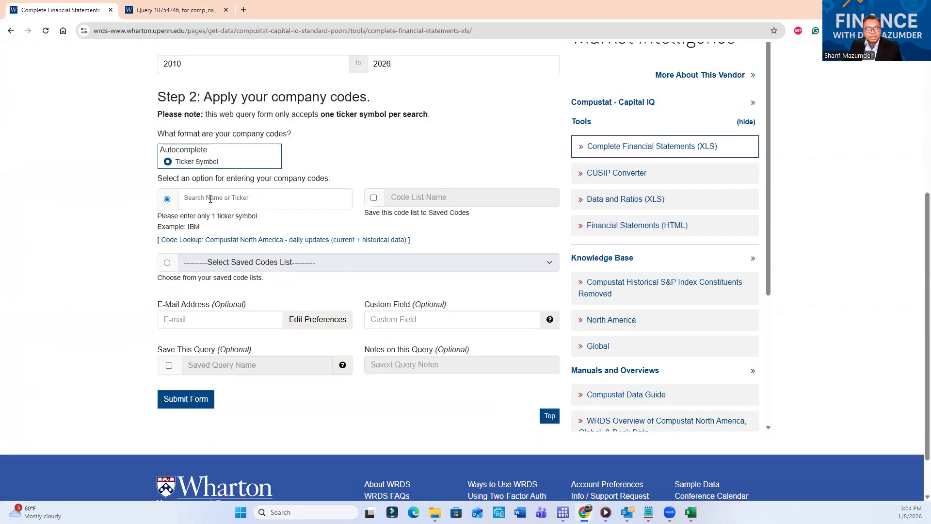
pyautogui.write('AMZN')
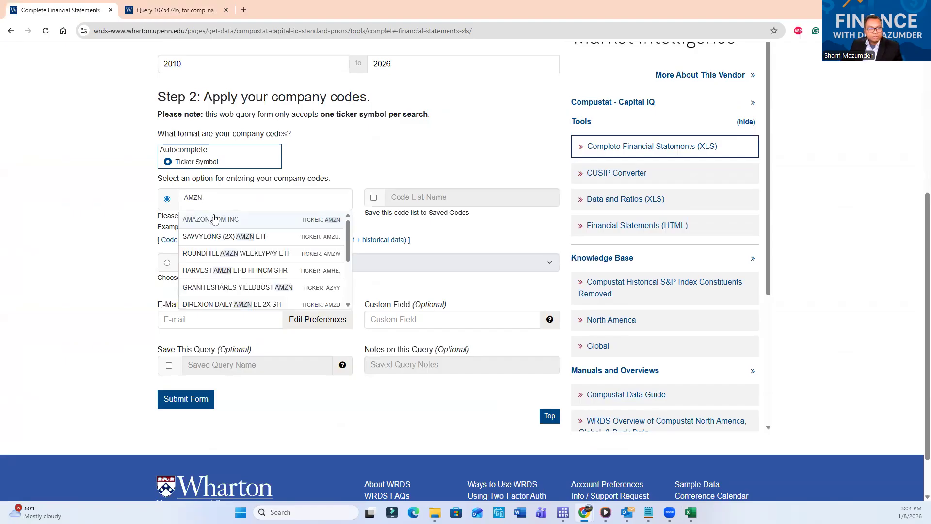
pyautogui.click(213, 217)
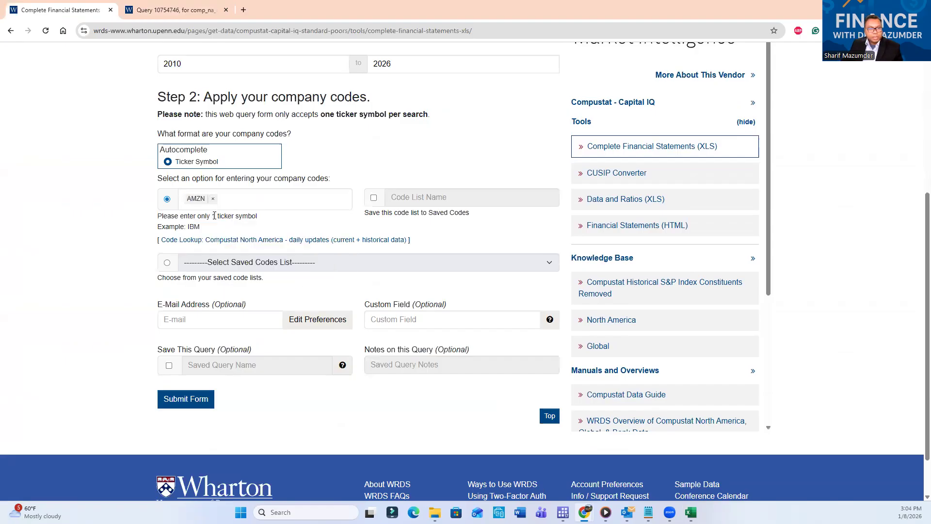
pyautogui.scroll(2, 274, 127)
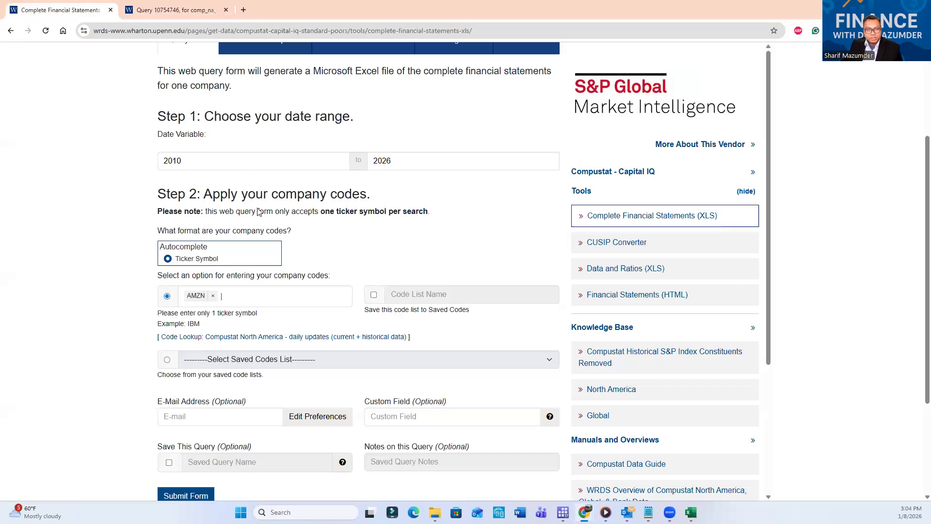
pyautogui.scroll(-3, 258, 212)
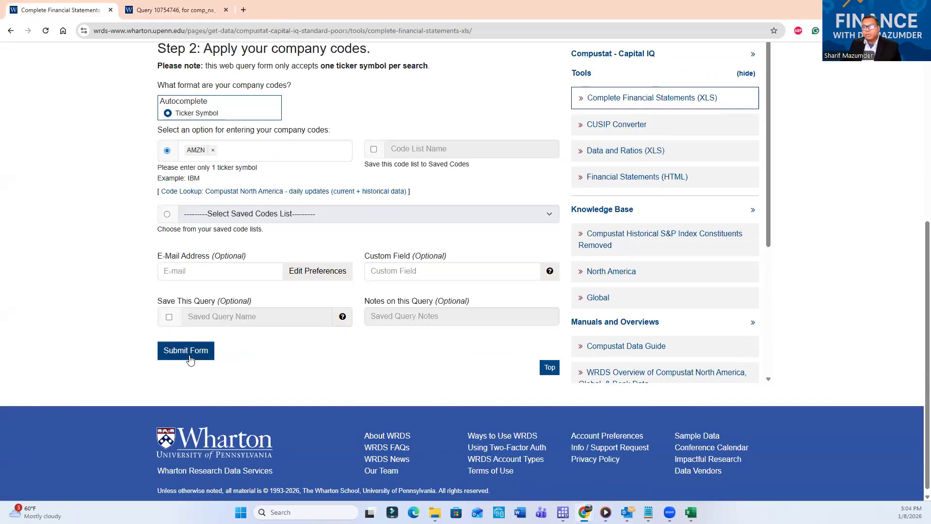